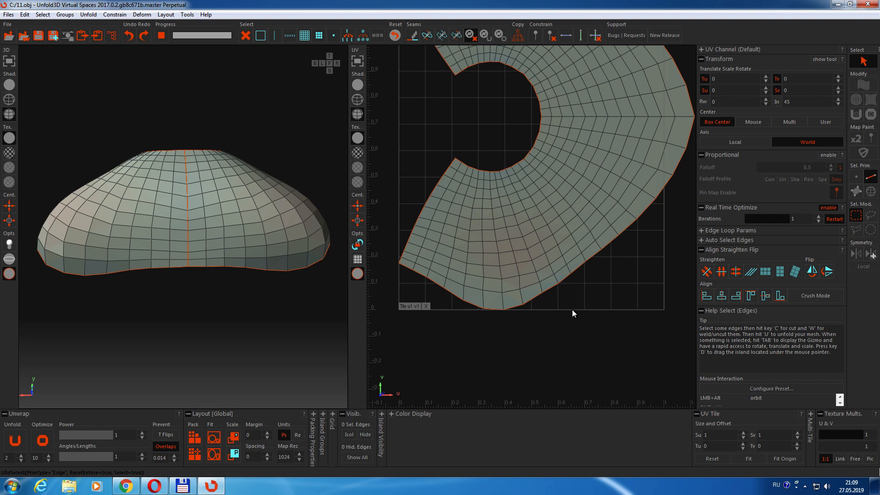
{"action": "scroll", "coordinate": [610, 273], "scroll_direction": "down", "scroll_amount": 5}
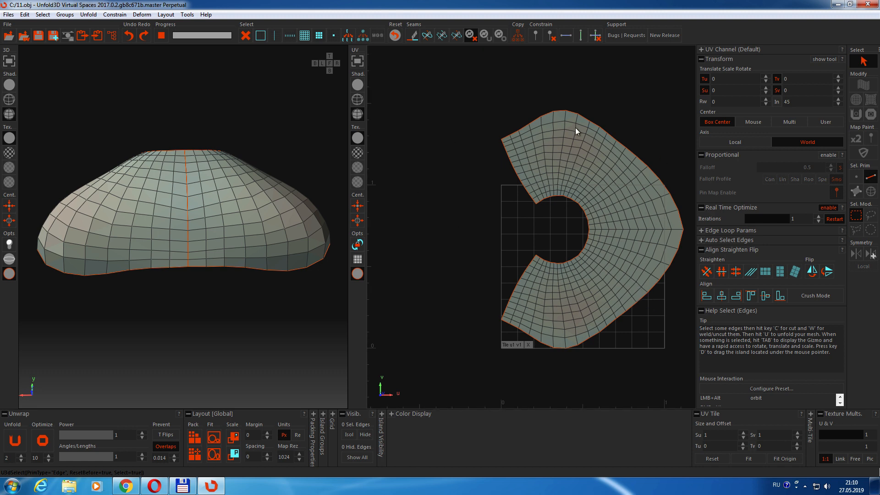
{"action": "left_click_drag", "start_coordinate": [613, 99], "coordinate": [541, 224]}
{"action": "left_click", "coordinate": [620, 243]}
{"action": "left_click_drag", "start_coordinate": [444, 84], "coordinate": [700, 402]}
{"action": "scroll", "coordinate": [678, 348], "scroll_direction": "down", "scroll_amount": 1}
{"action": "scroll", "coordinate": [453, 198], "scroll_direction": "down", "scroll_amount": 1}
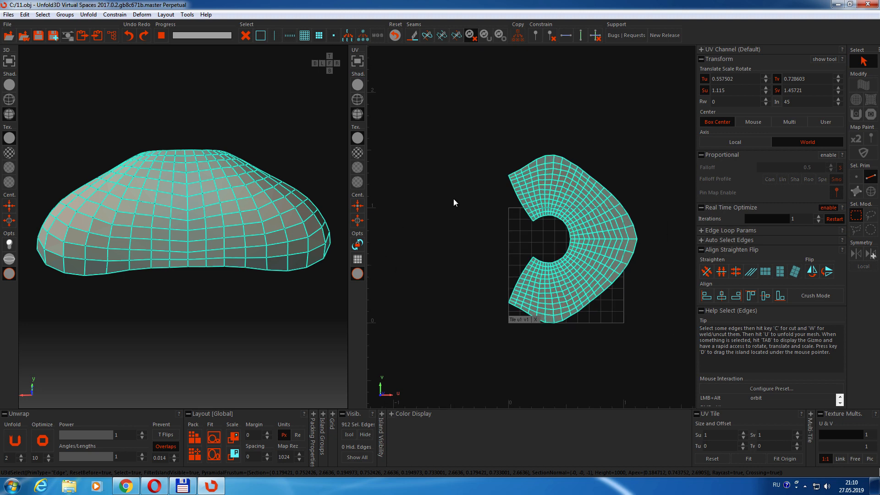
{"action": "scroll", "coordinate": [662, 319], "scroll_direction": "up", "scroll_amount": 2}
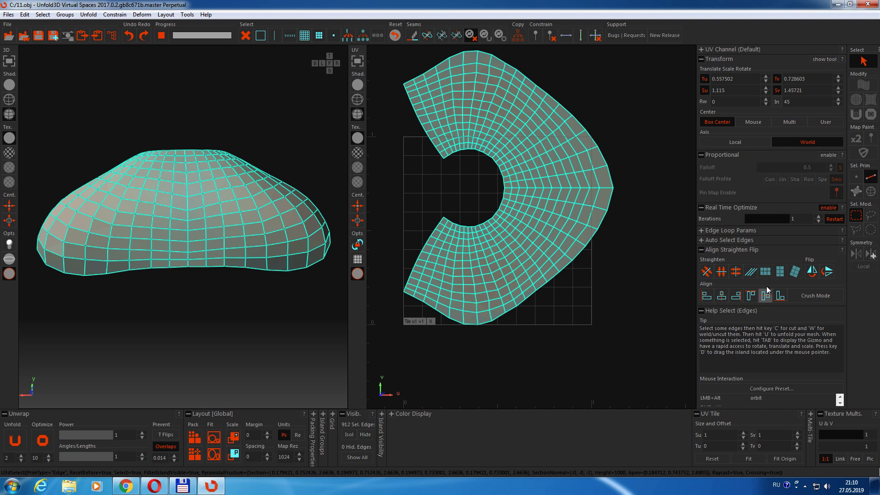
Select the UV shell as an island and straighten it into a horizontal rectangular grid.
{"action": "left_click", "coordinate": [871, 192]}
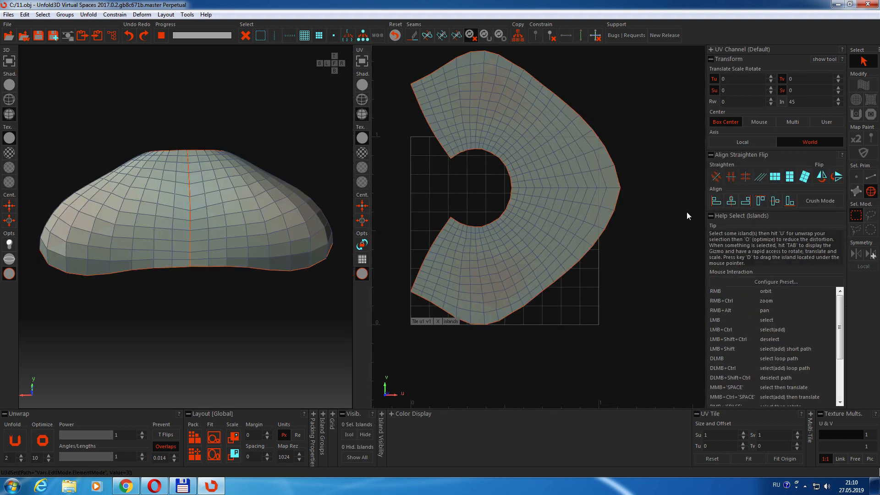
{"action": "left_click", "coordinate": [598, 204]}
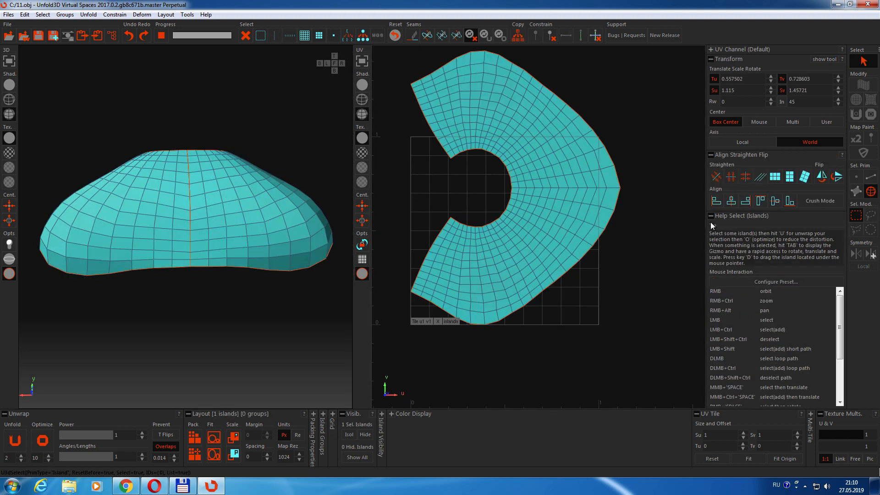
{"action": "left_click", "coordinate": [774, 177]}
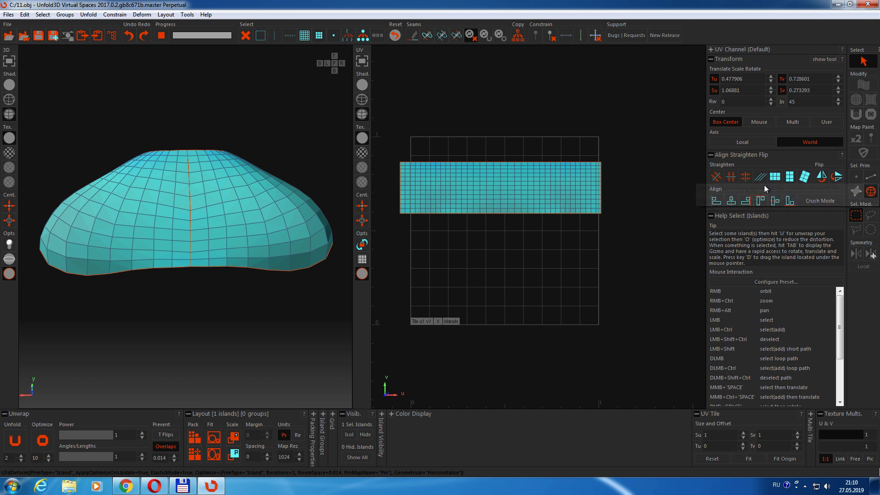
Try nudging the island's U position and raising its V scale to 0.373293, restoring both values.
{"action": "scroll", "coordinate": [563, 163], "scroll_direction": "up", "scroll_amount": 1}
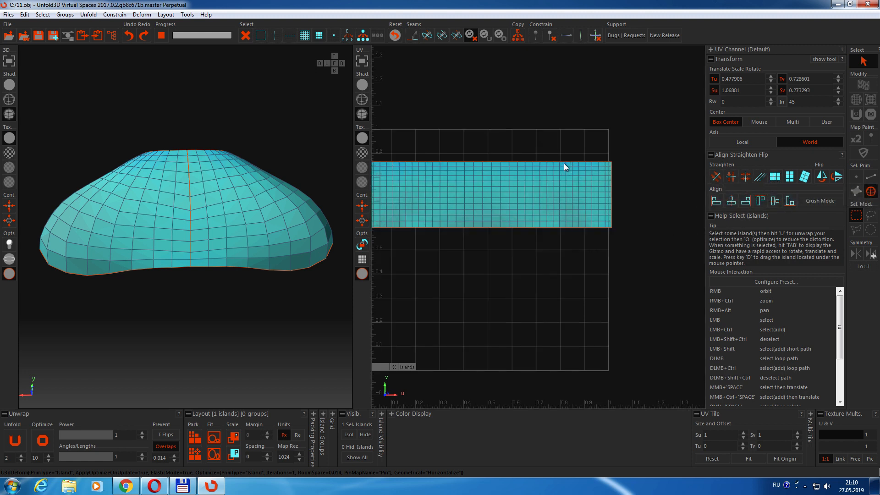
{"action": "scroll", "coordinate": [564, 164], "scroll_direction": "up", "scroll_amount": 3}
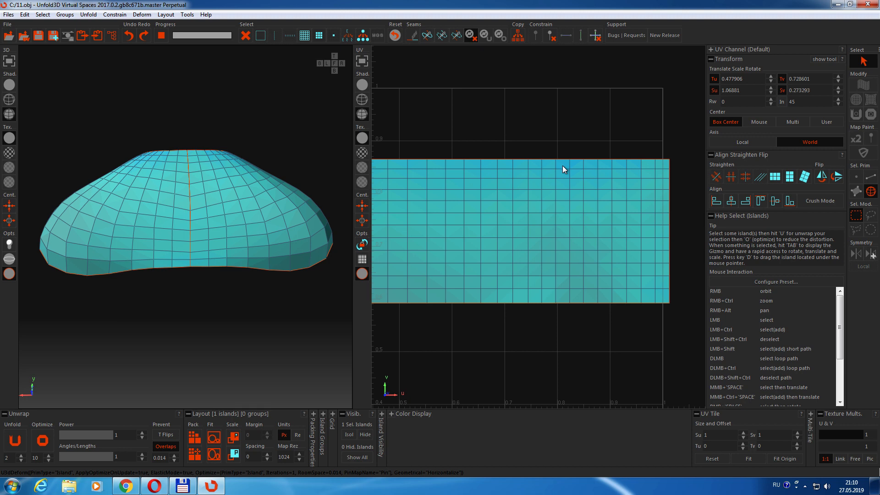
{"action": "scroll", "coordinate": [595, 179], "scroll_direction": "down", "scroll_amount": 2}
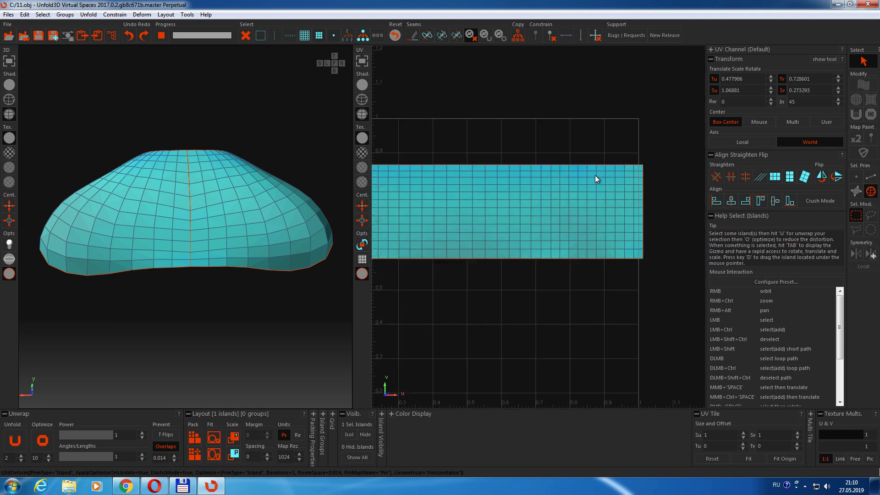
{"action": "left_click", "coordinate": [770, 77]}
{"action": "left_click", "coordinate": [770, 82]}
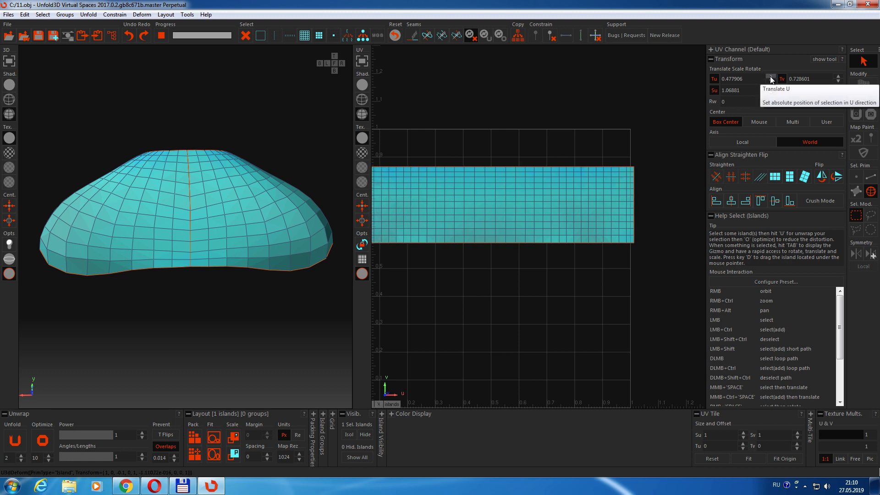
{"action": "left_click", "coordinate": [770, 76]}
{"action": "left_click", "coordinate": [770, 80]}
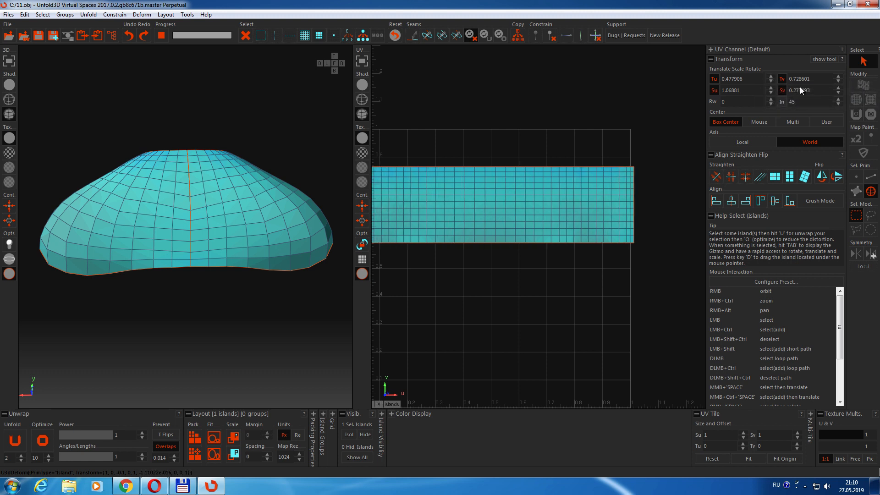
{"action": "left_click", "coordinate": [837, 87]}
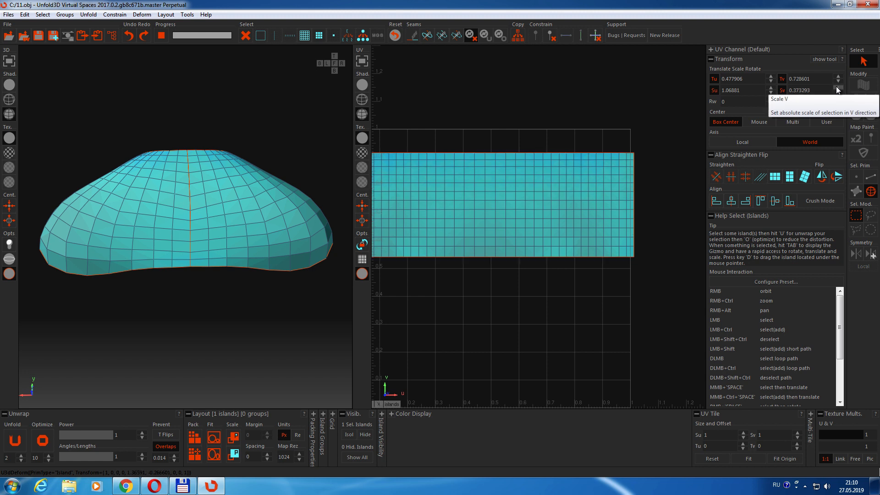
{"action": "left_click", "coordinate": [836, 92]}
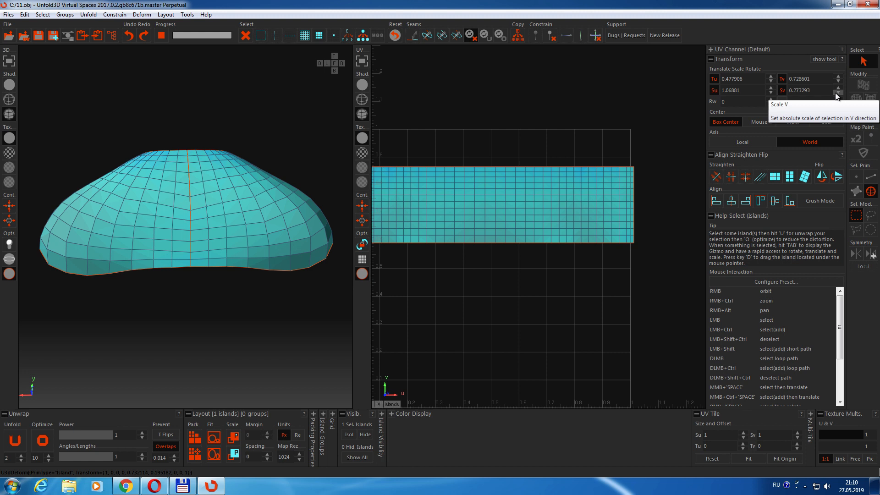
Set the island's U translation to 0.577906 and its U scale to 0.868814.
{"action": "scroll", "coordinate": [615, 118], "scroll_direction": "down", "scroll_amount": 1}
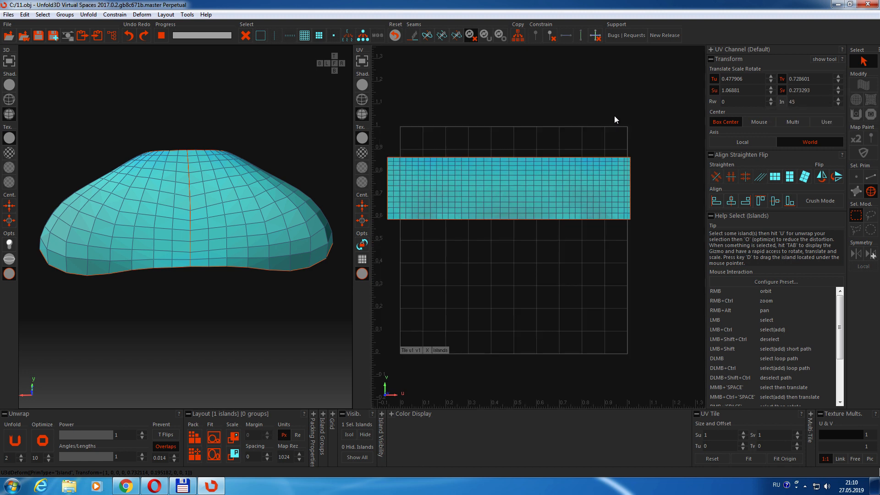
{"action": "left_click", "coordinate": [770, 76]}
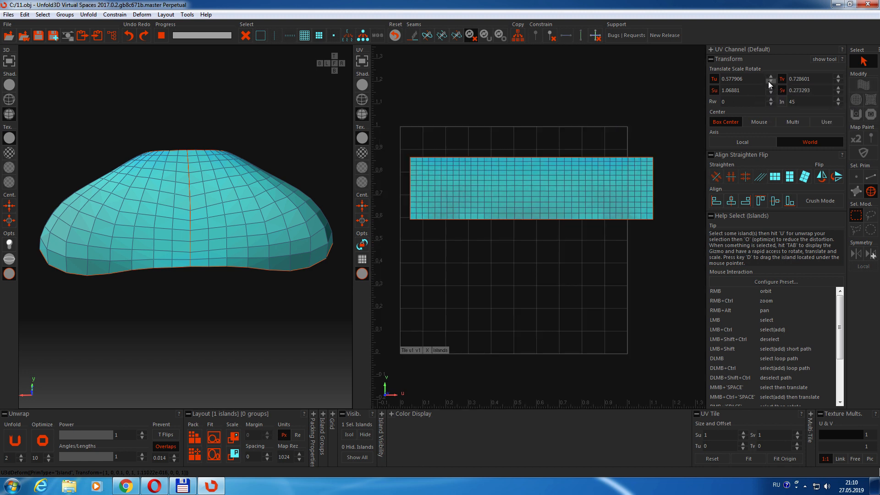
{"action": "left_click", "coordinate": [771, 93]}
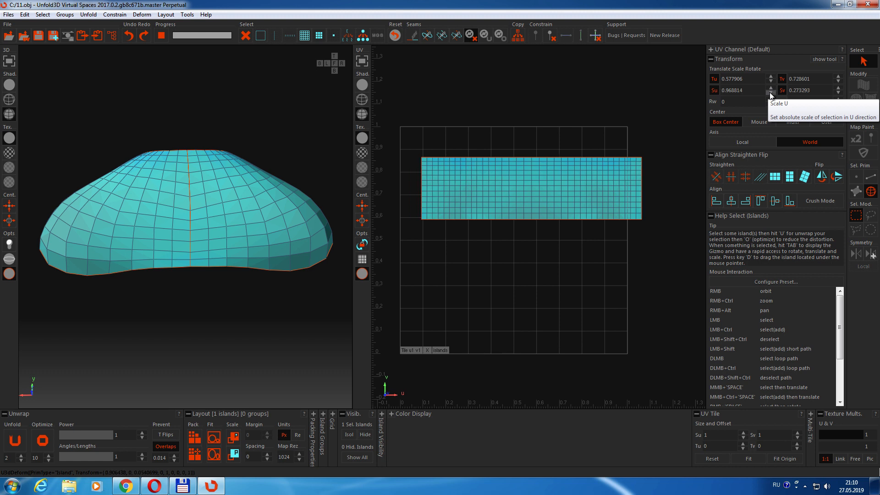
{"action": "left_click", "coordinate": [770, 93]}
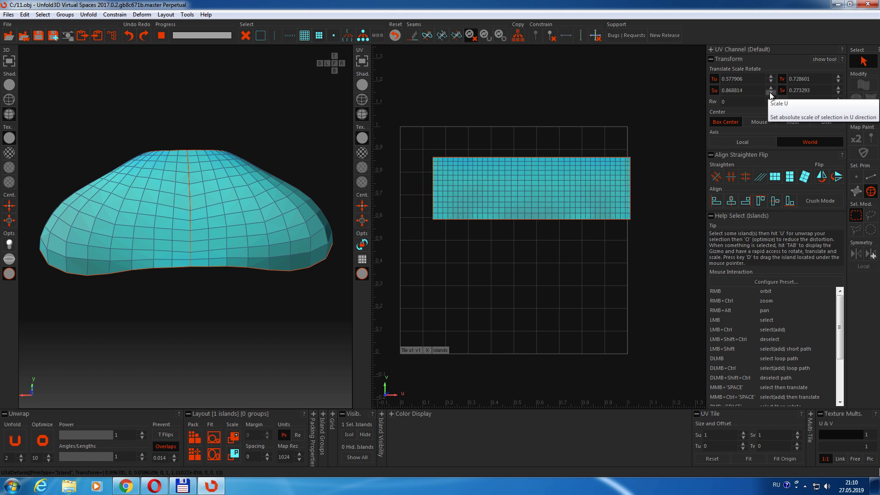
Fit the selected island to the UV tile, accept the rescaling of its coordinates, and deselect it.
{"action": "left_click_drag", "start_coordinate": [422, 131], "coordinate": [677, 267]}
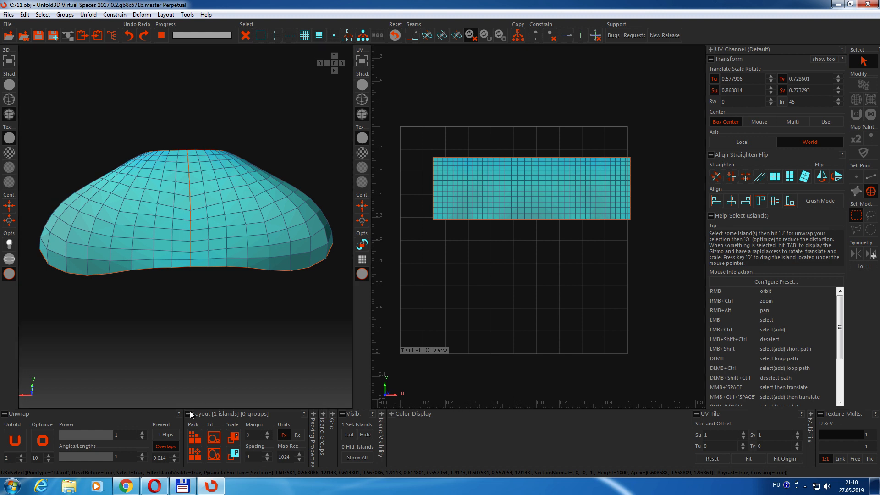
{"action": "left_click", "coordinate": [212, 442]}
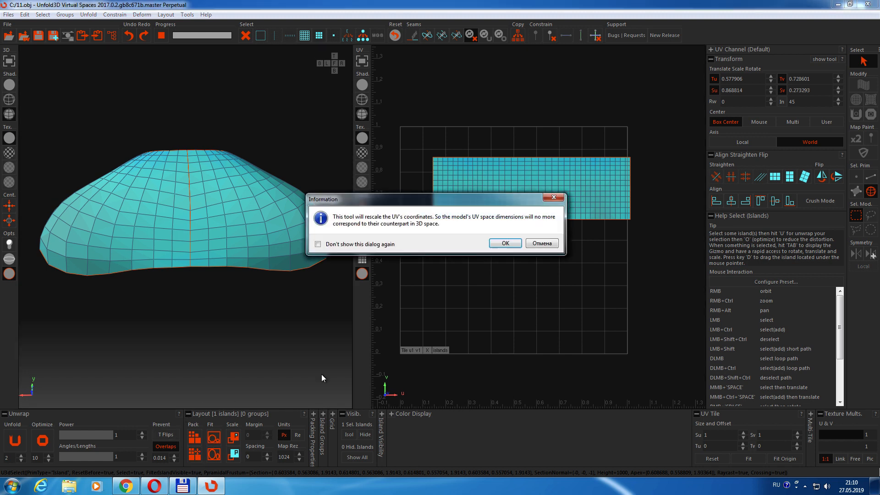
{"action": "left_click", "coordinate": [503, 243]}
{"action": "left_click", "coordinate": [518, 226]}
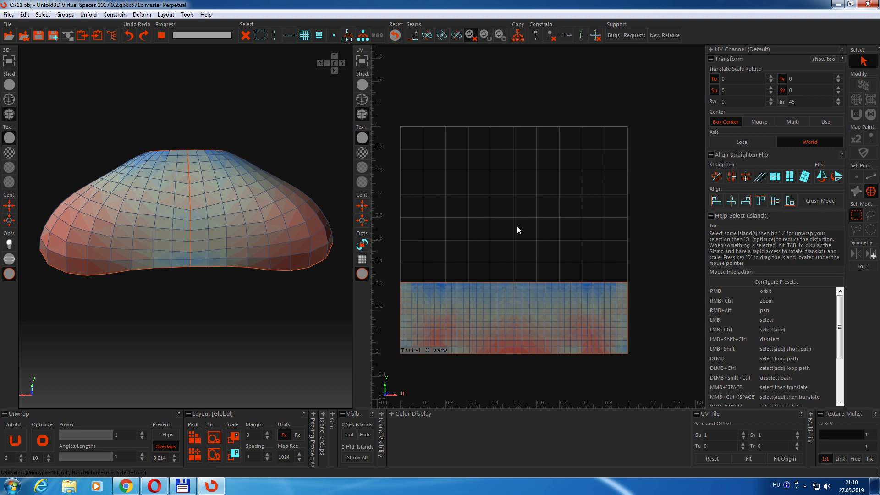
{"action": "scroll", "coordinate": [517, 227], "scroll_direction": "down", "scroll_amount": 1}
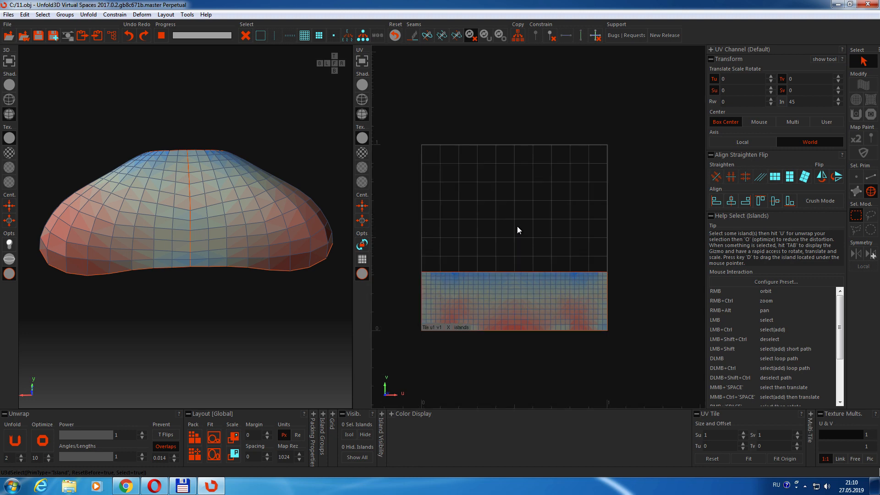
Save the unwrapped model as a new OBJ file named 12 on drive C.
{"action": "left_click", "coordinate": [9, 15]}
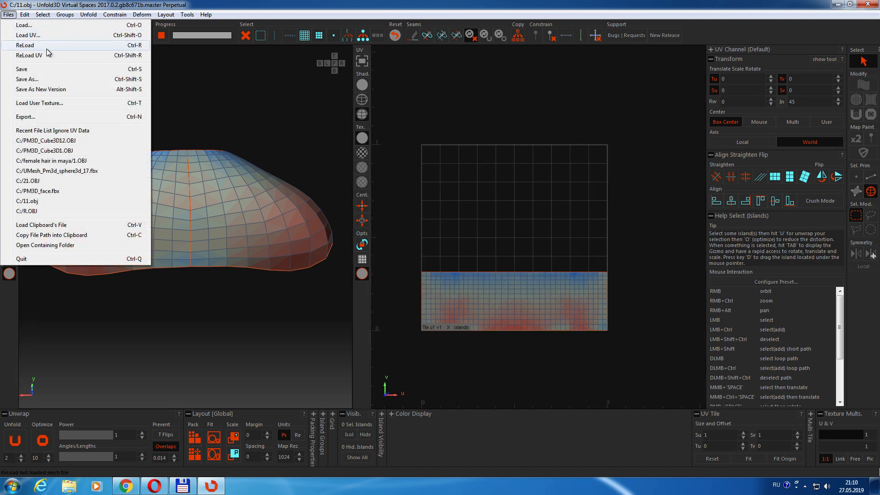
{"action": "left_click", "coordinate": [51, 80]}
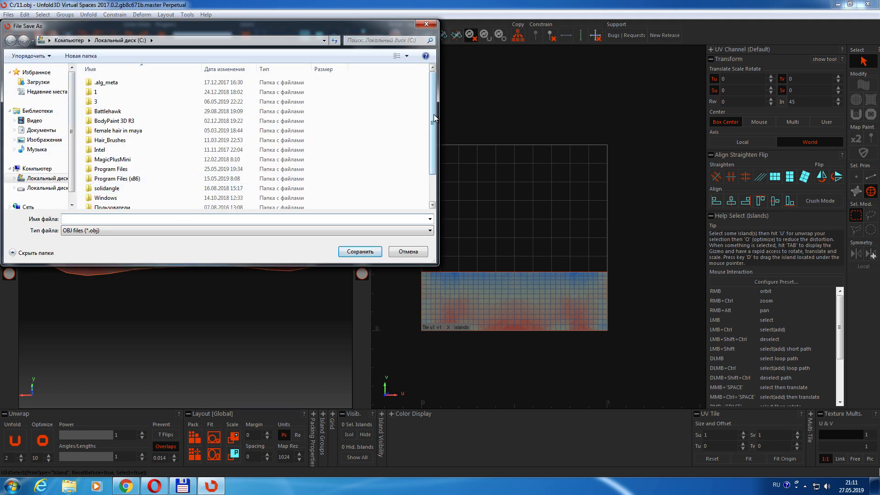
{"action": "scroll", "coordinate": [145, 185], "scroll_direction": "down", "scroll_amount": 1}
{"action": "type", "text": "12"}
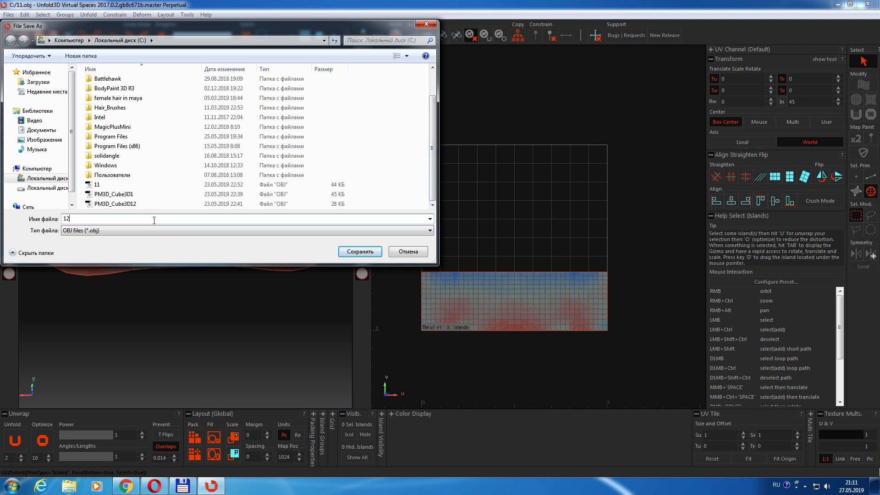
{"action": "left_click", "coordinate": [359, 251]}
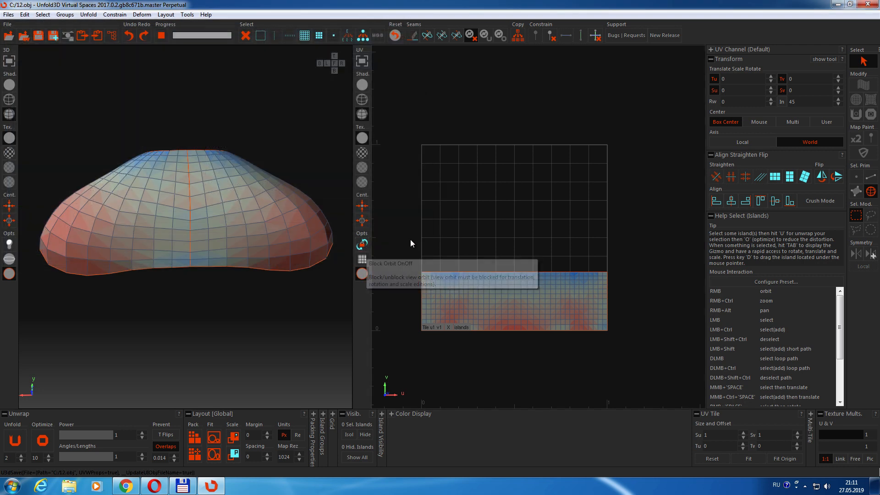
Close Unfold3D, clear the file manager out of the way, and launch ZBrush 2019 from the desktop.
{"action": "left_click", "coordinate": [865, 5]}
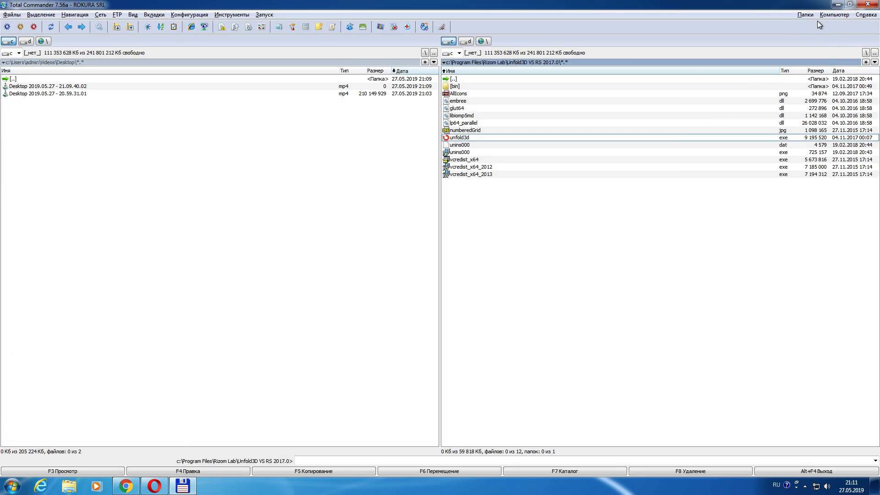
{"action": "left_click", "coordinate": [836, 5]}
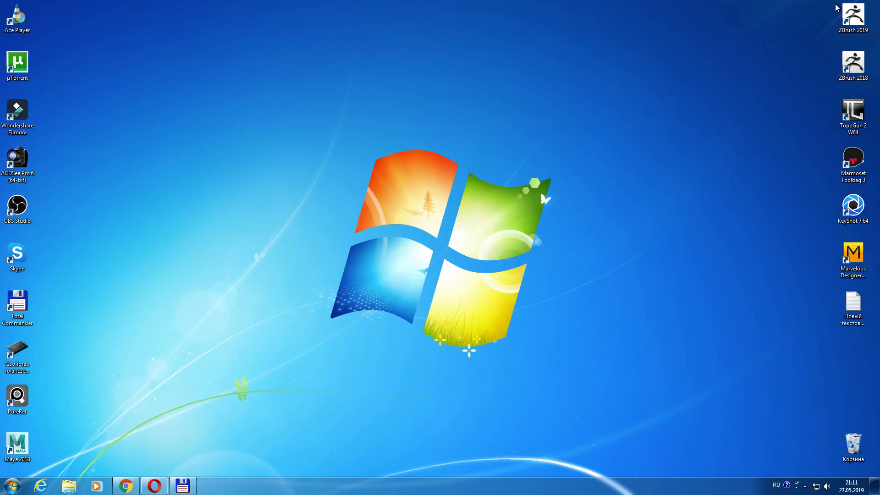
{"action": "double_click", "coordinate": [854, 18]}
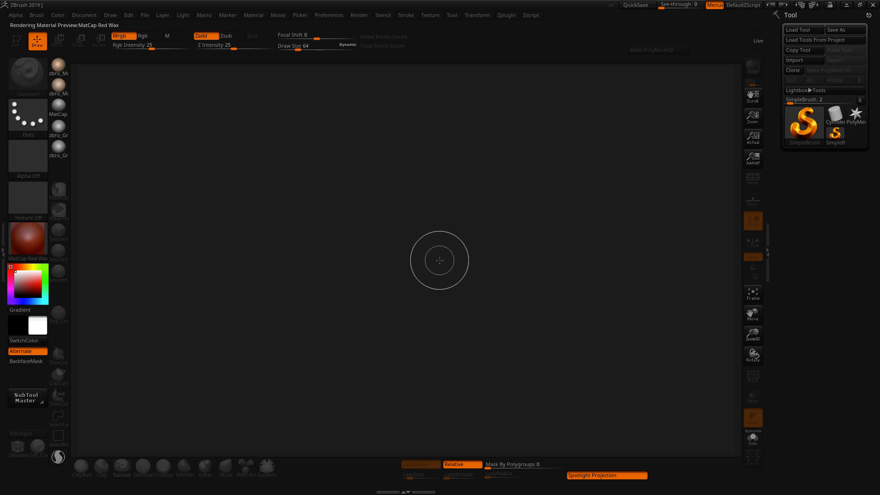
Load the horned girl bust project from the воин folder on drive D.
{"action": "key", "text": "ctrl+o"}
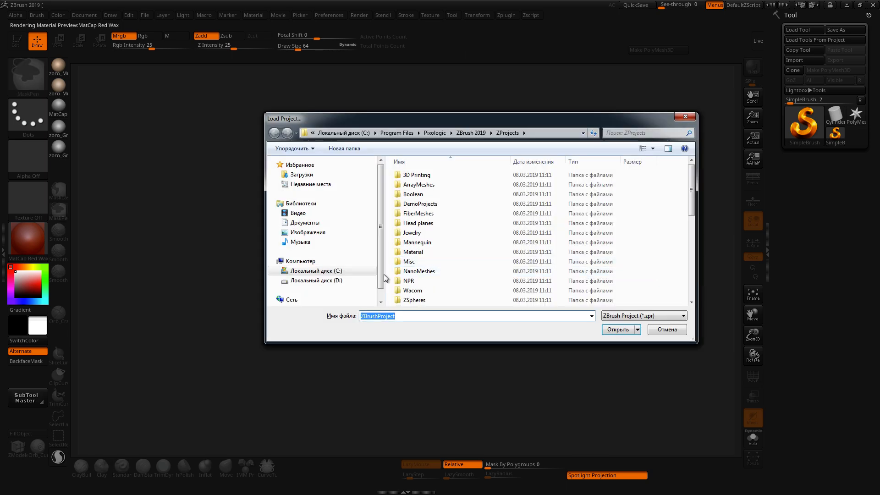
{"action": "scroll", "coordinate": [425, 268], "scroll_direction": "down", "scroll_amount": 5}
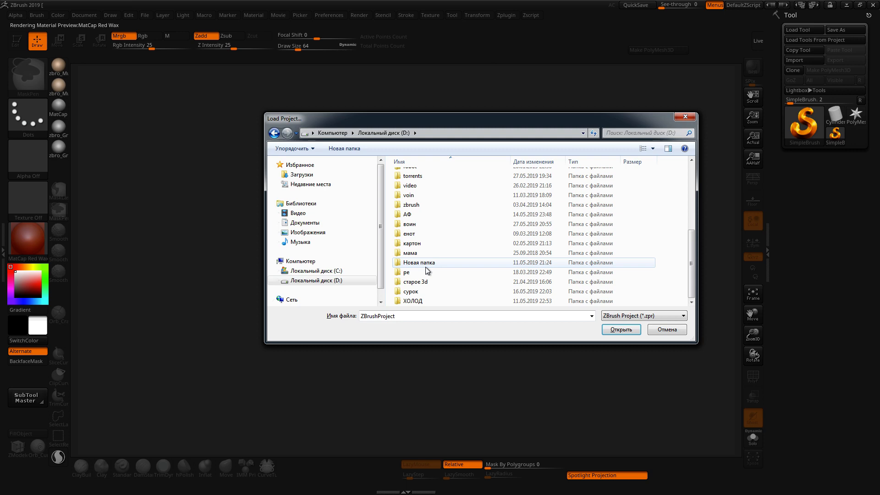
{"action": "double_click", "coordinate": [418, 228]}
{"action": "double_click", "coordinate": [669, 184]}
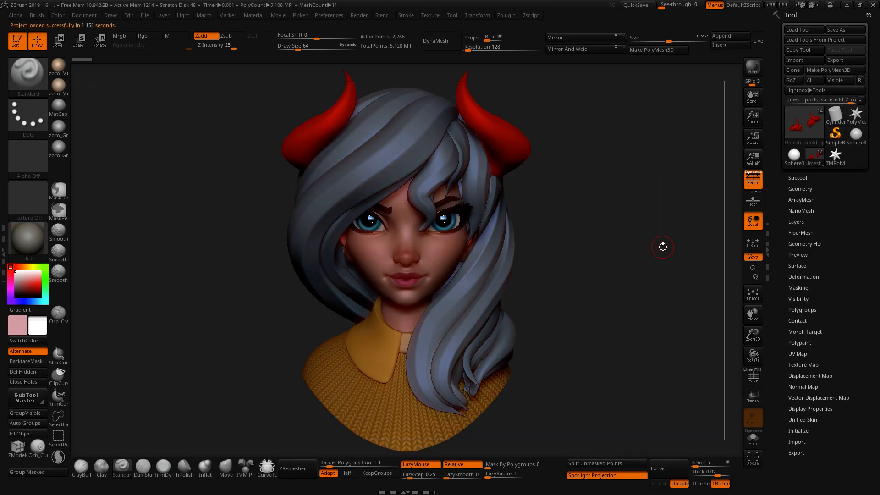
Turn off visibility of subtool 11, the sweater, and make it the active subtool.
{"action": "left_click", "coordinate": [799, 178]}
{"action": "scroll", "coordinate": [789, 114], "scroll_direction": "down", "scroll_amount": 3}
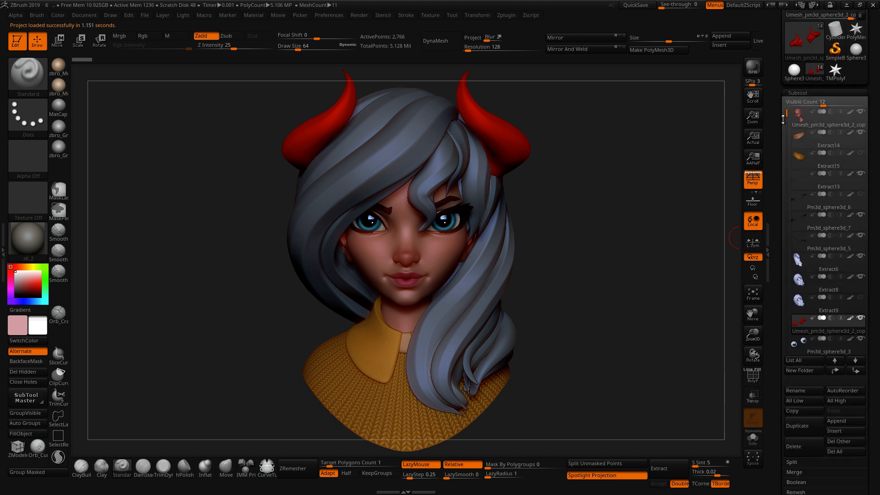
{"action": "scroll", "coordinate": [810, 246], "scroll_direction": "down", "scroll_amount": 5}
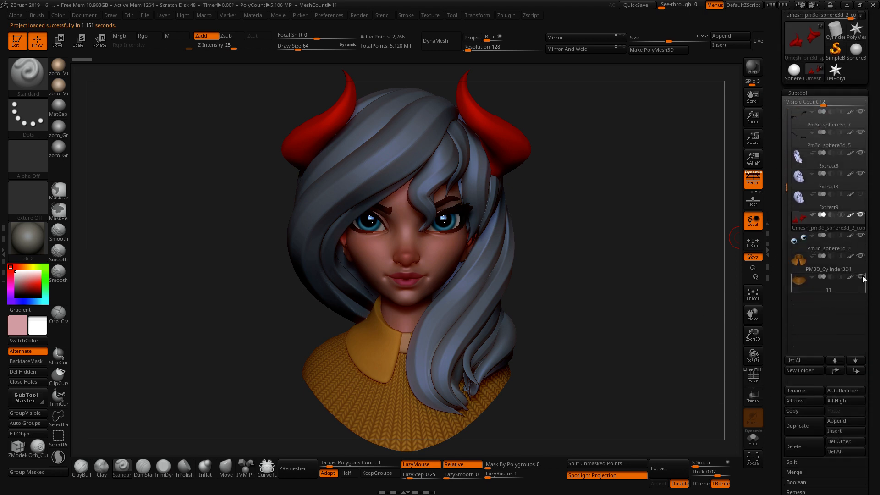
{"action": "left_click", "coordinate": [861, 277]}
{"action": "left_click", "coordinate": [829, 279]}
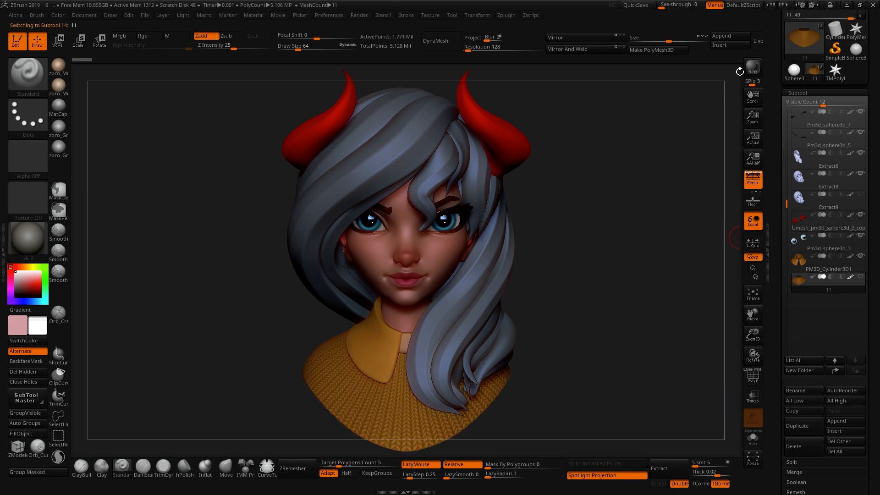
Append a Sphere3D as a placeholder subtool and replace it with the 12.obj mesh imported from drive C.
{"action": "left_click", "coordinate": [724, 37]}
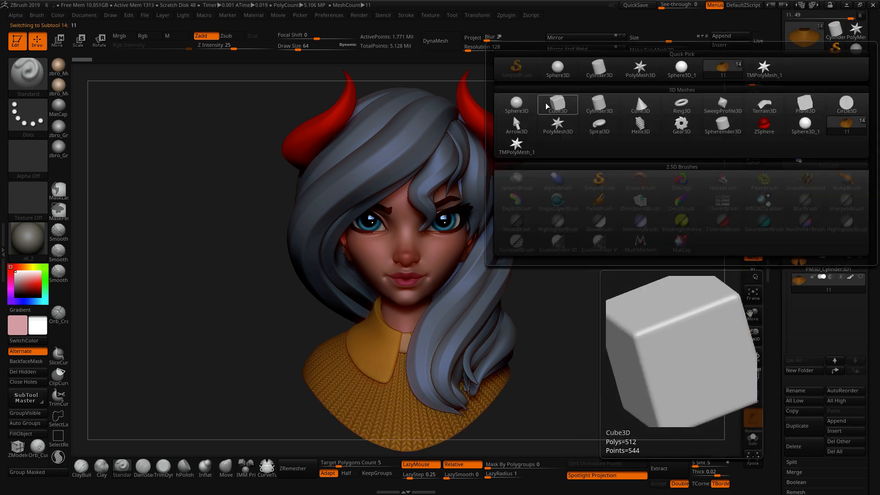
{"action": "left_click", "coordinate": [798, 303]}
{"action": "scroll", "coordinate": [779, 68], "scroll_direction": "up", "scroll_amount": 3}
{"action": "left_click", "coordinate": [790, 60]}
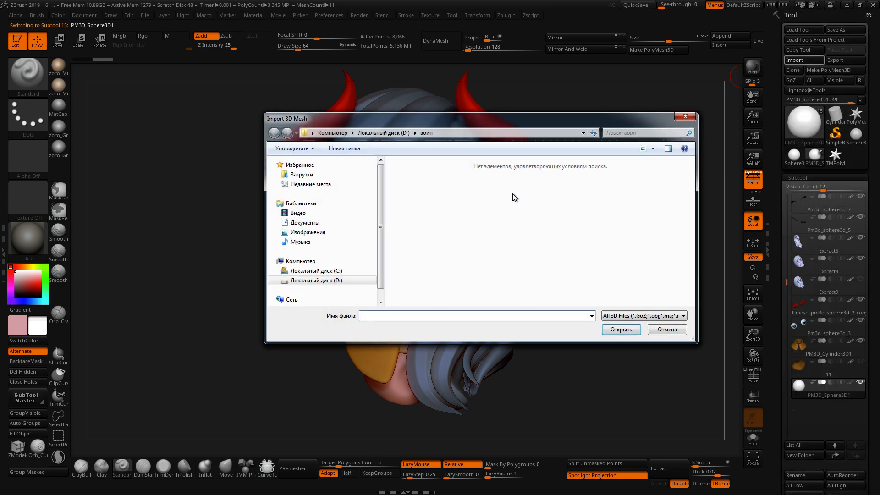
{"action": "left_click", "coordinate": [317, 271]}
{"action": "scroll", "coordinate": [424, 273], "scroll_direction": "down", "scroll_amount": 2}
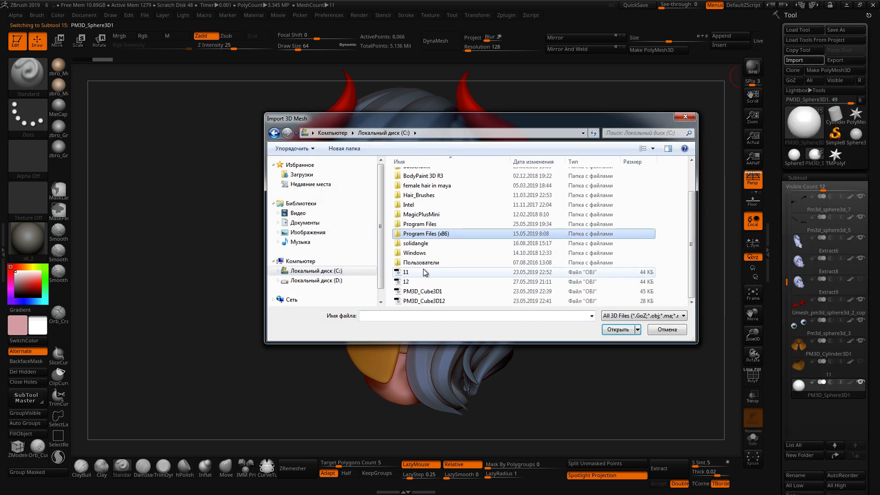
{"action": "double_click", "coordinate": [426, 280]}
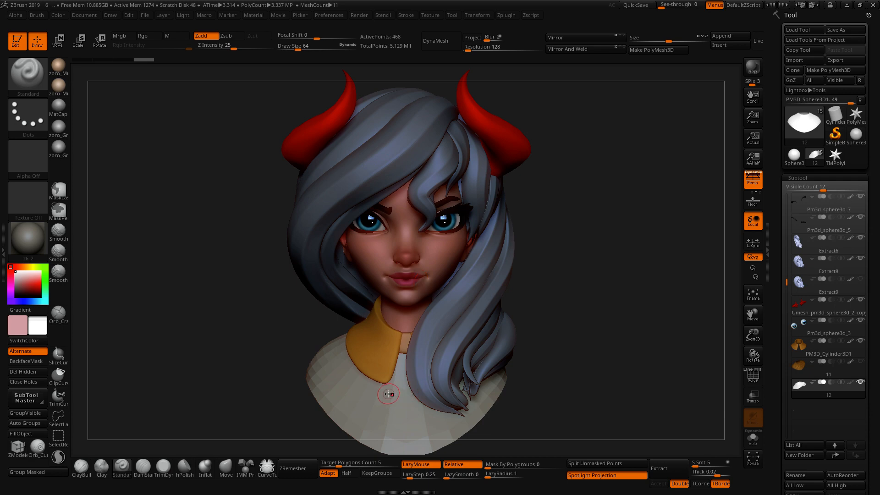
Fill the imported sweater with the collar's ochre colour and the zbro_Mud_3Dcoat material, using Mrgb.
{"action": "key", "text": "c"}
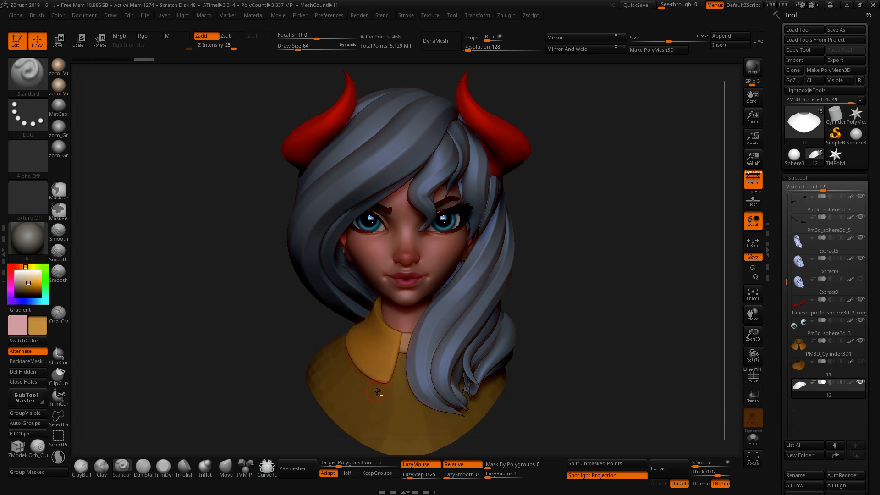
{"action": "left_click", "coordinate": [28, 251]}
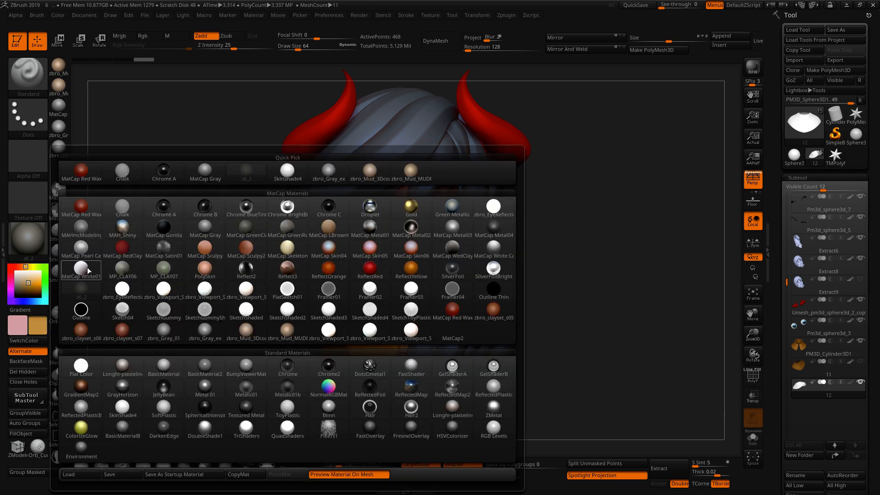
{"action": "left_click", "coordinate": [246, 331]}
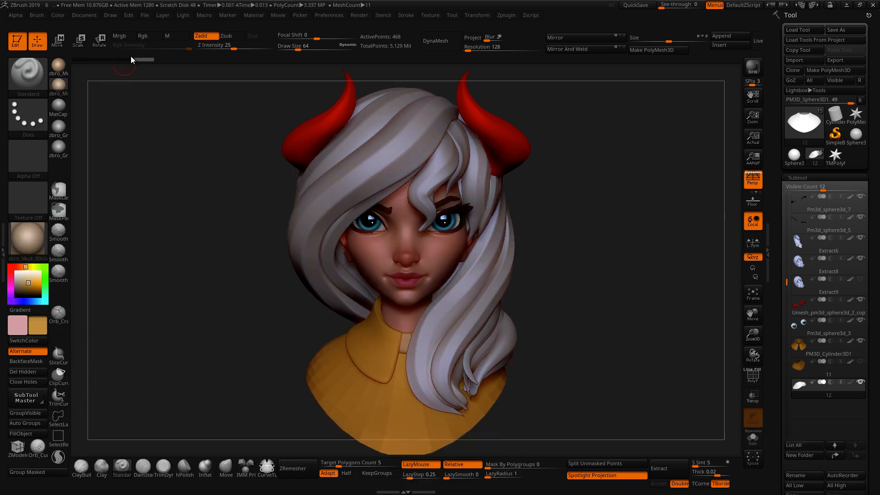
{"action": "left_click", "coordinate": [123, 35]}
{"action": "left_click", "coordinate": [21, 433]}
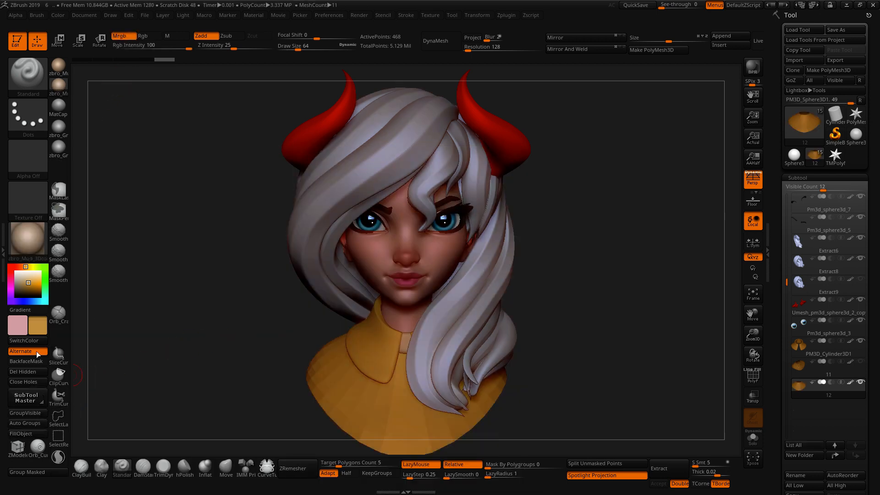
Reset the active colour to white and switch the active material back to the dark grey MatCap.
{"action": "left_click_drag", "start_coordinate": [30, 284], "coordinate": [15, 272]}
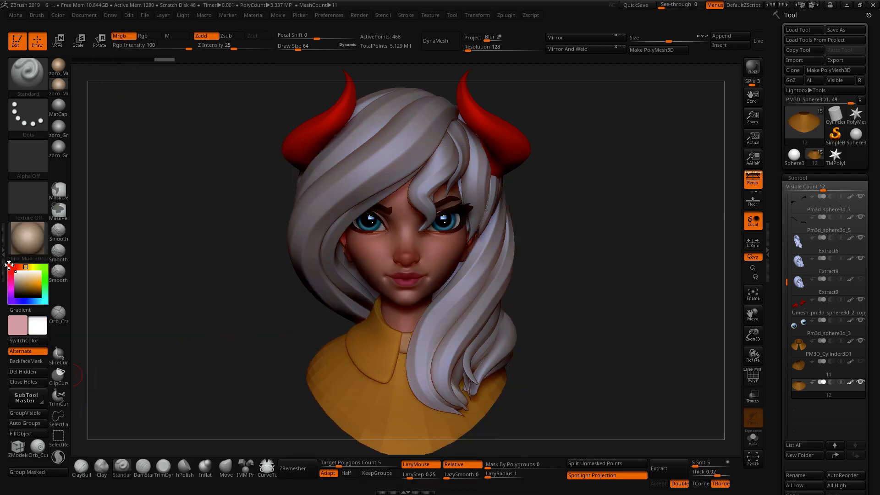
{"action": "left_click", "coordinate": [27, 243]}
{"action": "left_click", "coordinate": [91, 292]}
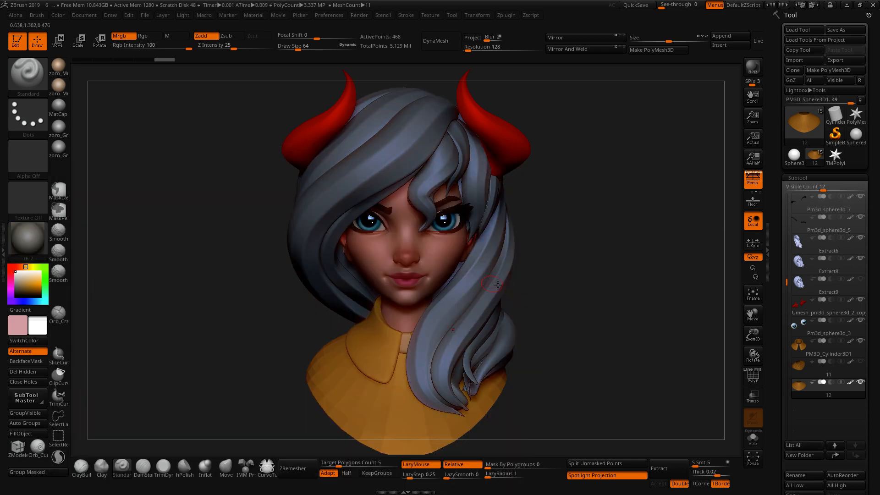
Isolate the sweater subtool in Solo mode and turn on its polyframe display.
{"action": "left_click_drag", "start_coordinate": [571, 293], "coordinate": [568, 253], "text": "alt"}
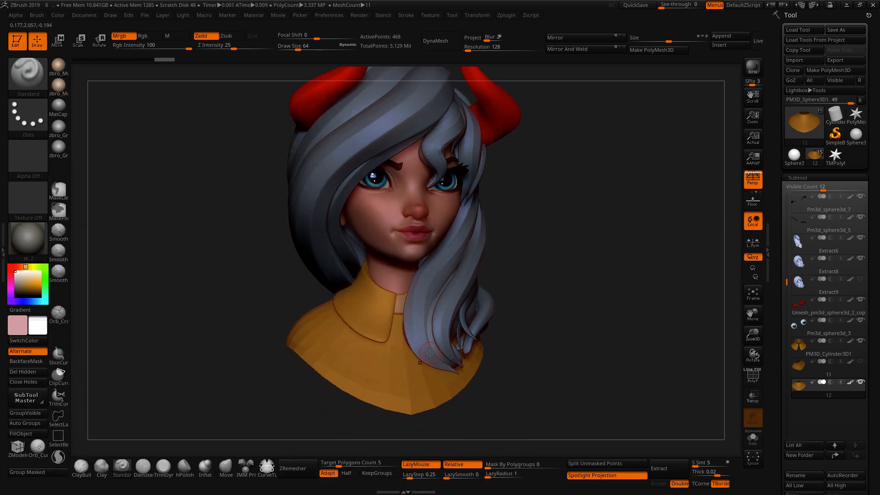
{"action": "left_click", "coordinate": [753, 438]}
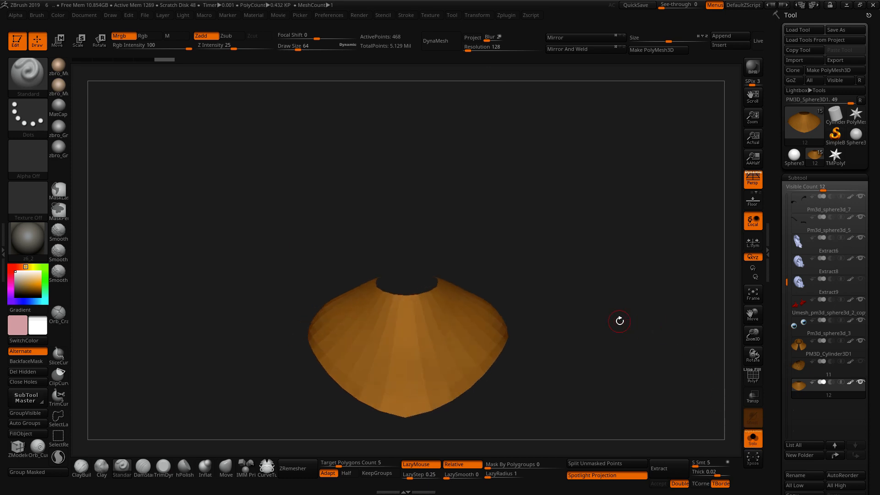
{"action": "key", "text": "shift+f"}
{"action": "left_click_drag", "start_coordinate": [656, 297], "coordinate": [807, 200]}
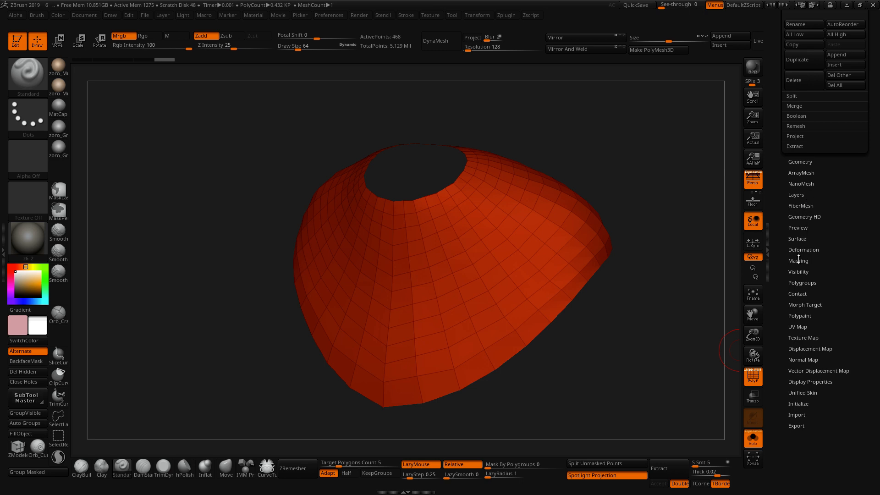
Check the sweater's UV layout by morphing the mesh to its flat UVs and back to its 3D shape.
{"action": "left_click", "coordinate": [802, 304]}
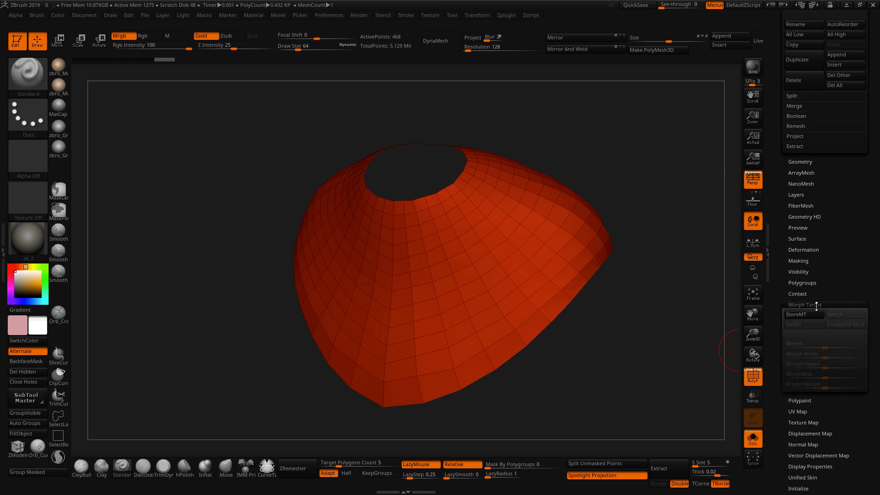
{"action": "left_click", "coordinate": [802, 305]}
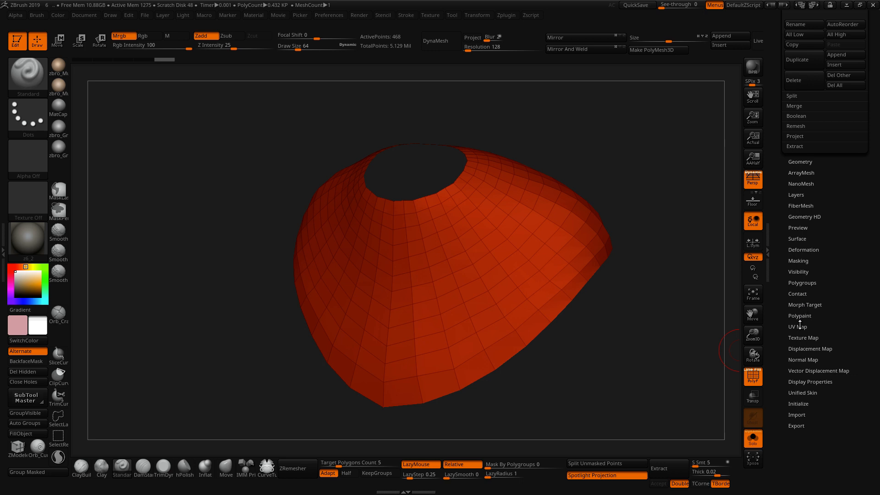
{"action": "left_click", "coordinate": [797, 326]}
{"action": "left_click", "coordinate": [844, 336]}
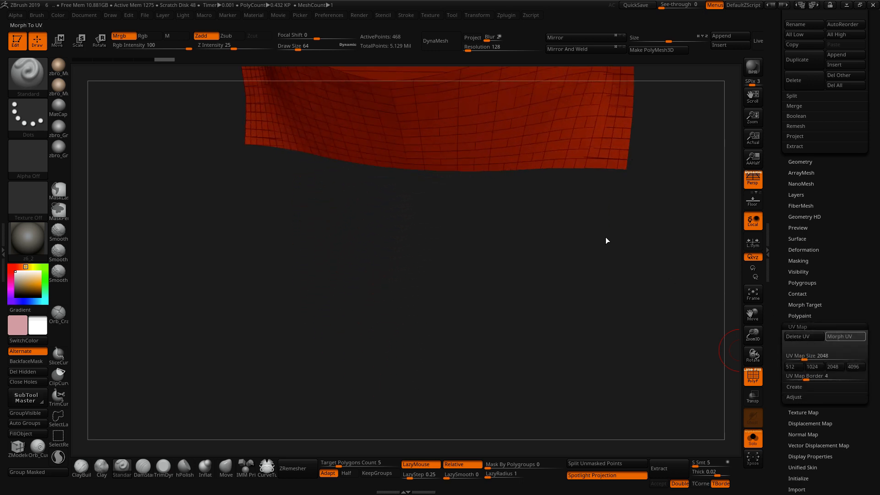
{"action": "key", "text": "f"}
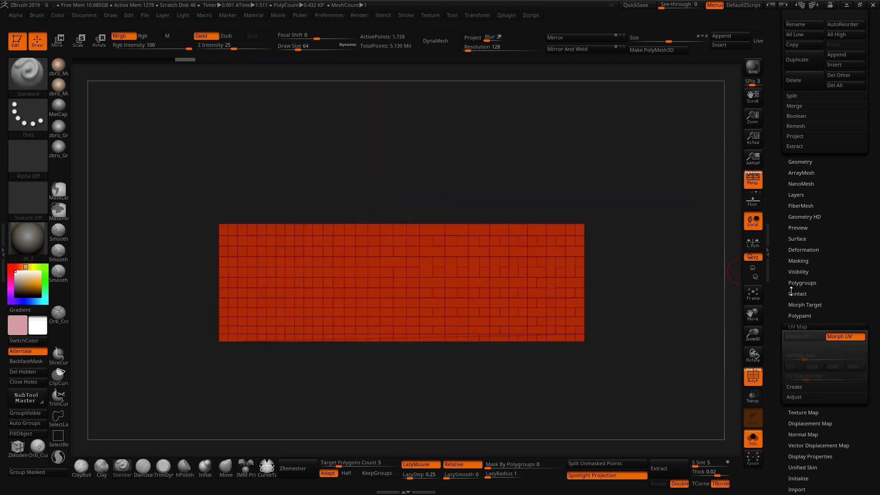
{"action": "left_click", "coordinate": [834, 327]}
{"action": "left_click", "coordinate": [835, 336]}
{"action": "left_click", "coordinate": [834, 336]}
{"action": "left_click", "coordinate": [831, 327]}
{"action": "left_click", "coordinate": [839, 337]}
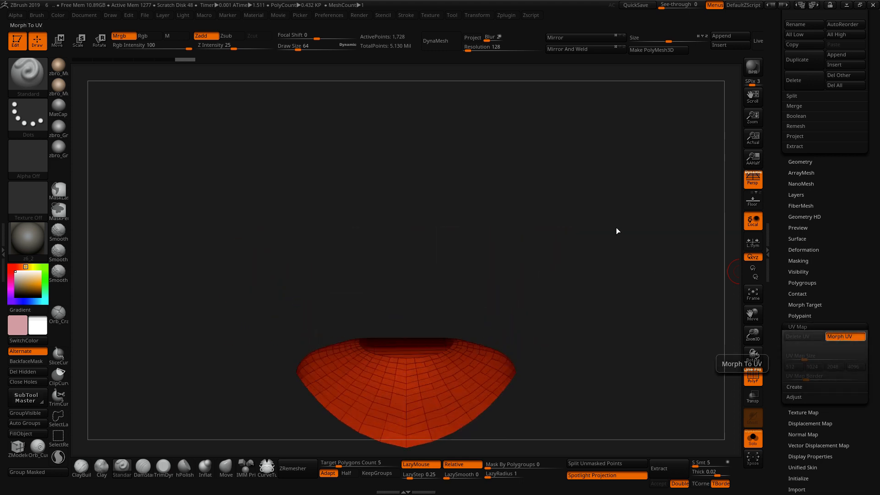
{"action": "key", "text": "f"}
{"action": "left_click", "coordinate": [796, 326]}
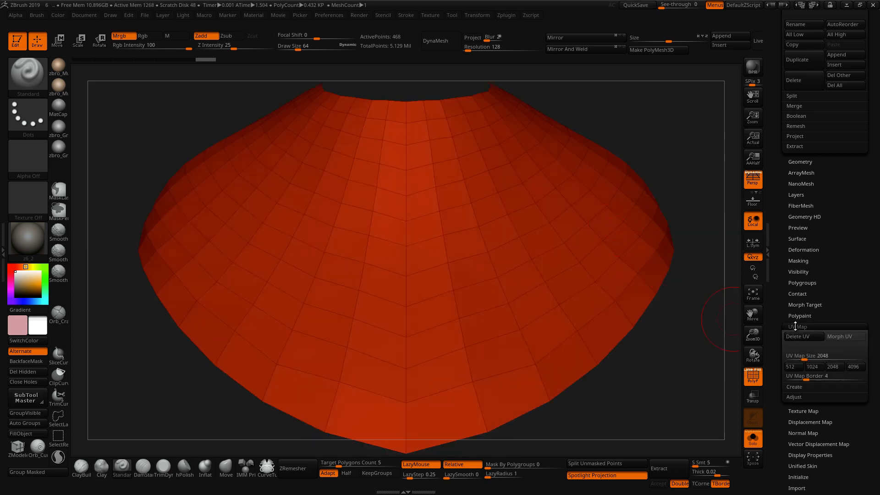
{"action": "left_click", "coordinate": [800, 249]}
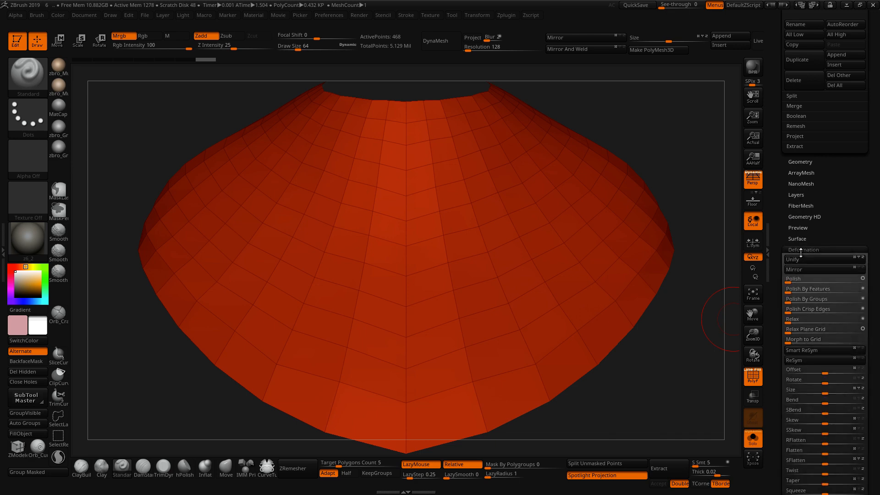
{"action": "left_click", "coordinate": [797, 239]}
{"action": "left_click", "coordinate": [793, 248]}
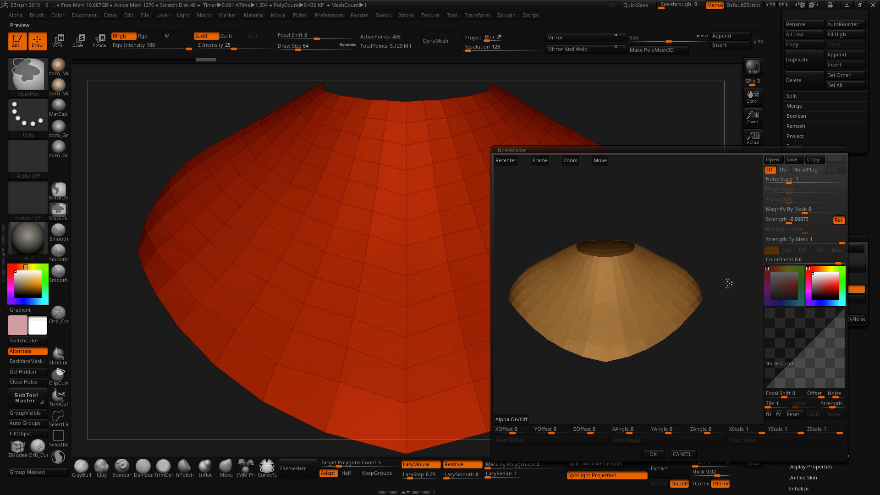
{"action": "left_click", "coordinate": [515, 419]}
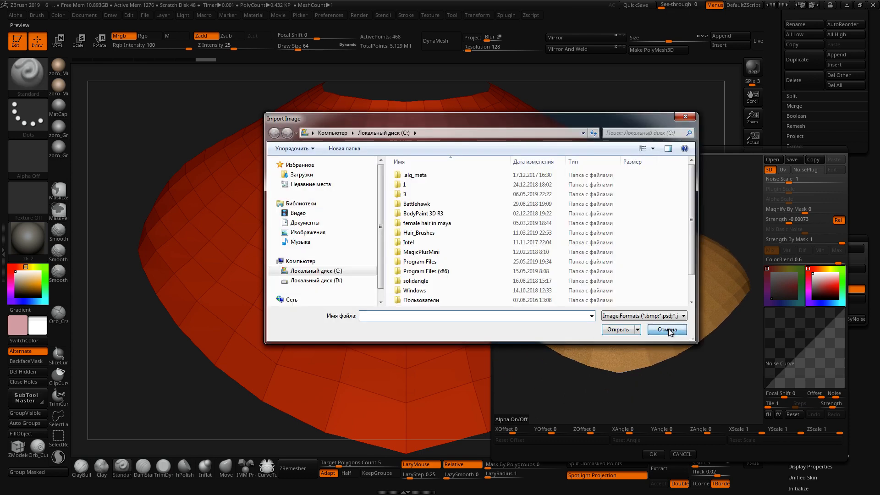
{"action": "left_click", "coordinate": [667, 330]}
{"action": "left_click", "coordinate": [692, 178]}
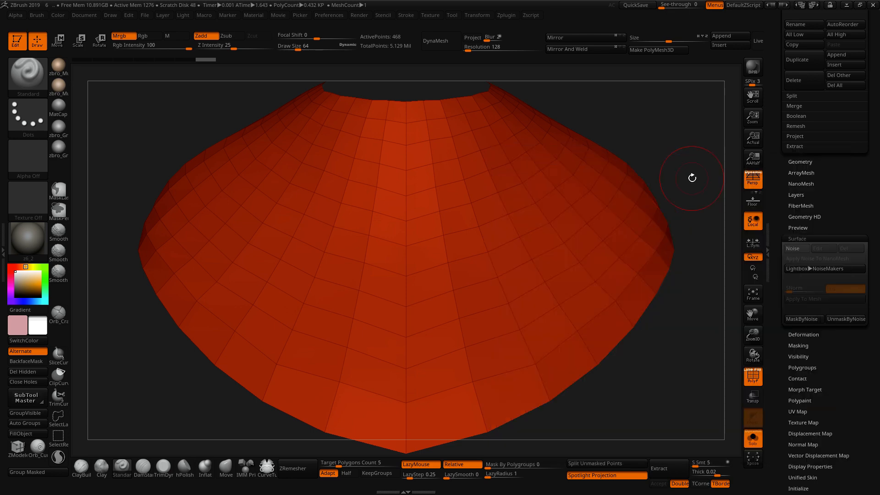
Subdivide the sweater mesh repeatedly up to 1.769 million polygons.
{"action": "key", "text": "ctrl+d"}
{"action": "key", "text": "ctrl+d"}
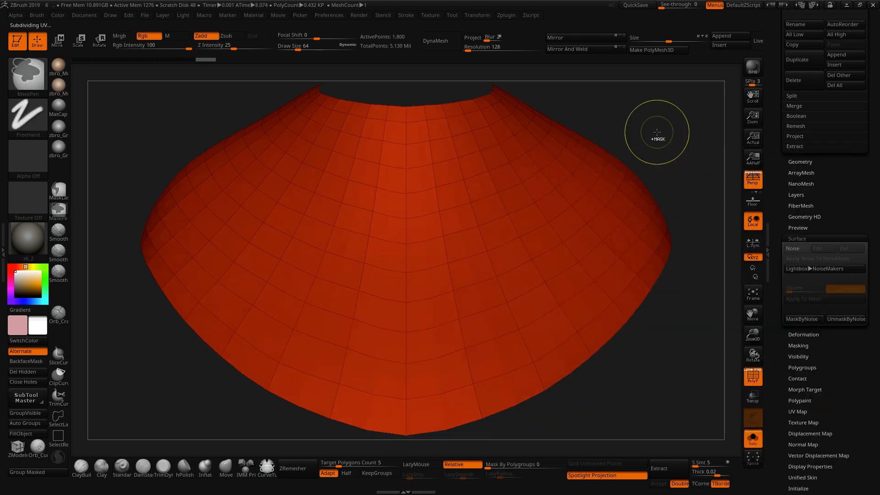
{"action": "key", "text": "ctrl+d"}
{"action": "key", "text": "ctrl+d"}
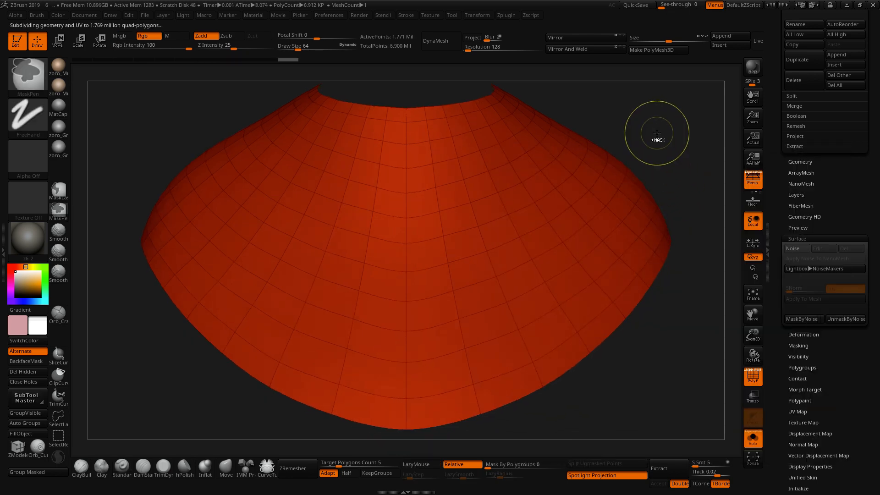
Start a surface noise on the sweater and load weave03 from the __MACOSX folder on drive D as its alpha.
{"action": "left_click", "coordinate": [793, 248]}
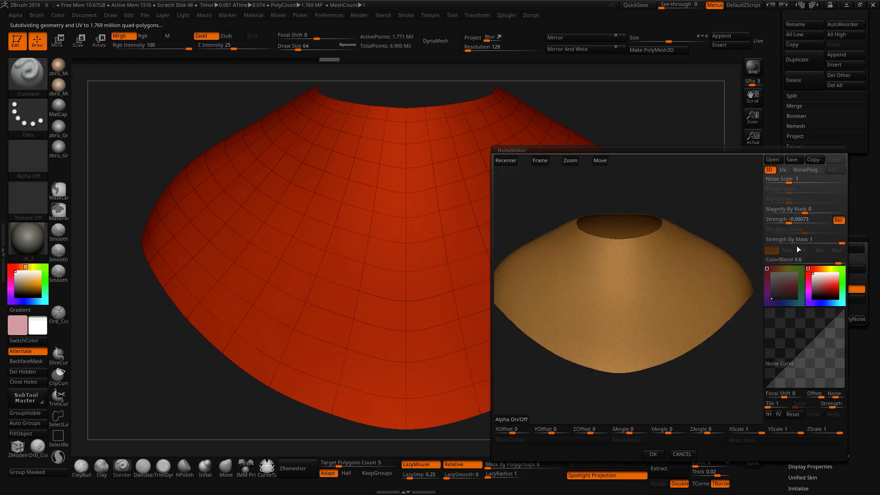
{"action": "left_click", "coordinate": [511, 419]}
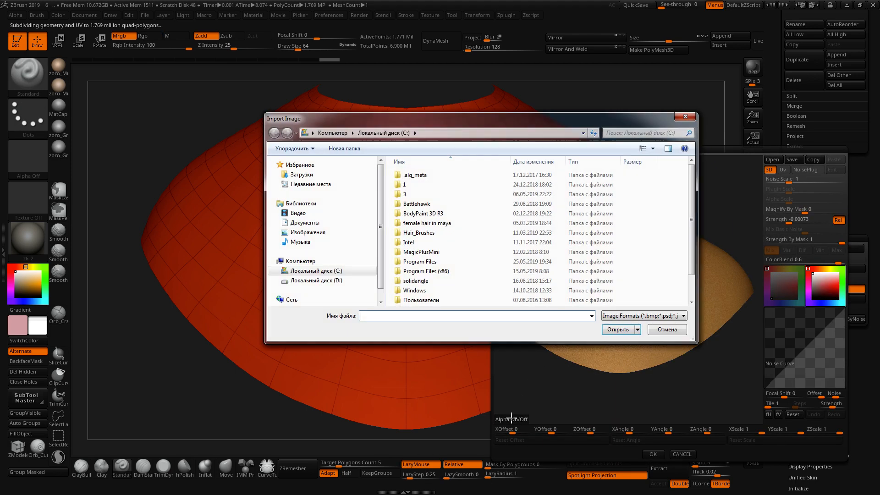
{"action": "left_click", "coordinate": [316, 280]}
{"action": "double_click", "coordinate": [441, 180]}
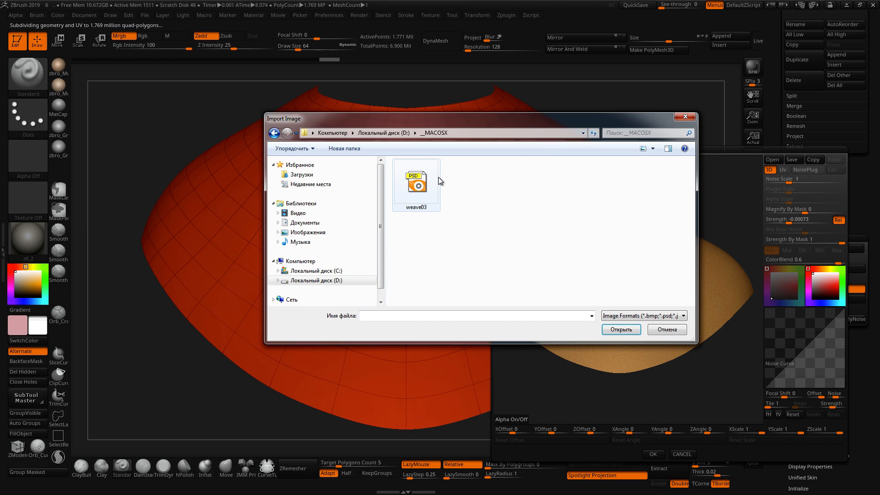
{"action": "double_click", "coordinate": [440, 181]}
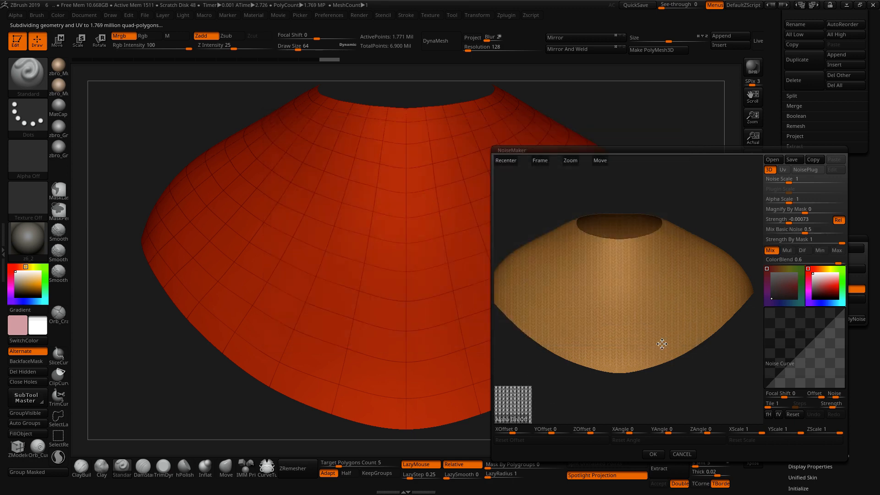
Switch the knit noise from 3D to UV mapping and set its Noise Scale to 512.
{"action": "left_click_drag", "start_coordinate": [661, 344], "coordinate": [711, 265]}
{"action": "left_click", "coordinate": [786, 171]}
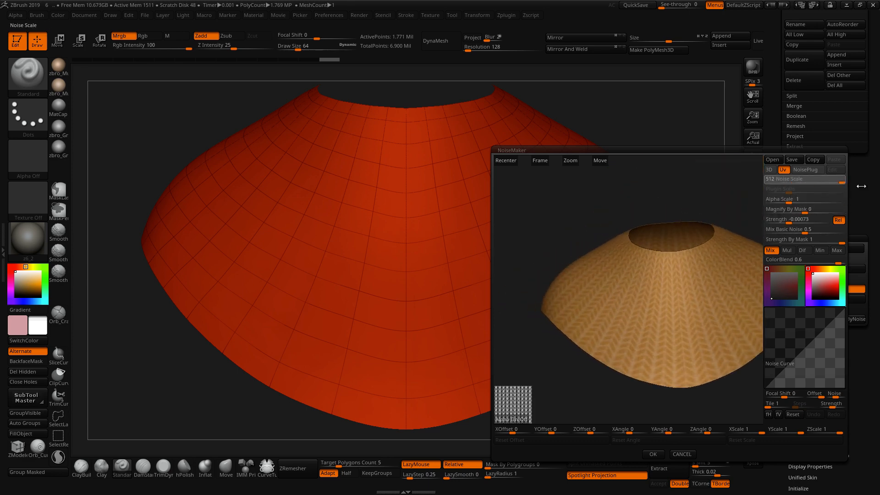
{"action": "left_click_drag", "start_coordinate": [844, 185], "coordinate": [736, 185]}
{"action": "right_click_drag", "start_coordinate": [674, 211], "coordinate": [719, 297], "text": "alt"}
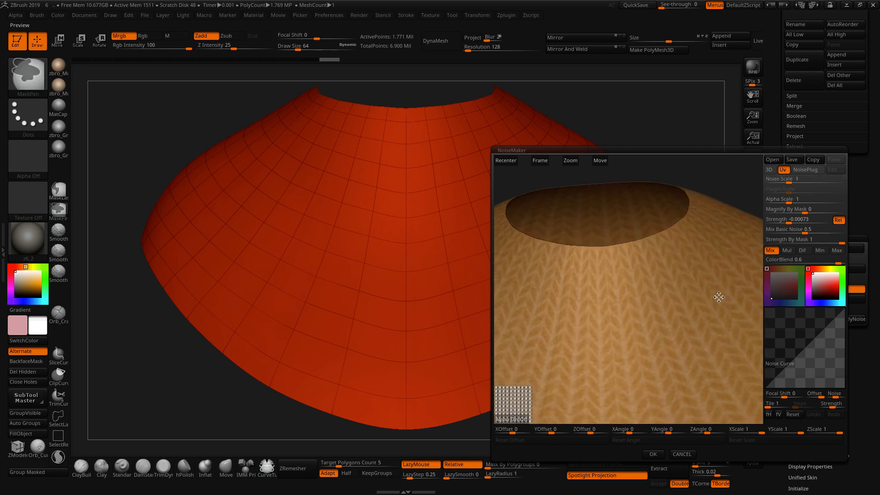
{"action": "mouse_move", "coordinate": [781, 182]}
{"action": "left_mouse_down"}
{"action": "mouse_move", "coordinate": [872, 184]}
{"action": "mouse_move", "coordinate": [829, 182]}
{"action": "left_mouse_up"}
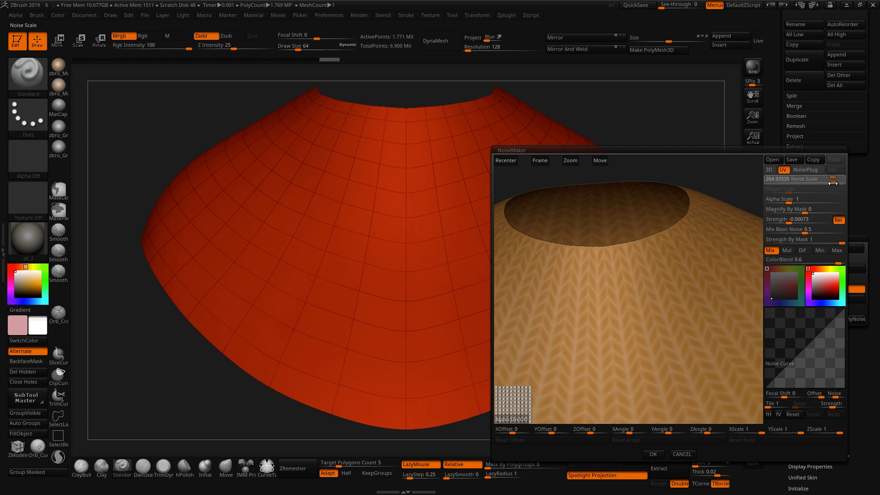
{"action": "key", "text": "Return"}
{"action": "left_click_drag", "start_coordinate": [682, 253], "coordinate": [688, 249]}
Tune the density of the knit pattern in the noise preview and set its Alpha Scale to 0.8.
{"action": "left_click", "coordinate": [801, 213]}
{"action": "mouse_move", "coordinate": [801, 213]}
{"action": "left_mouse_down"}
{"action": "mouse_move", "coordinate": [782, 198]}
{"action": "mouse_move", "coordinate": [790, 200]}
{"action": "left_mouse_up"}
{"action": "left_click_drag", "start_coordinate": [685, 228], "coordinate": [621, 210], "text": "ctrl"}
{"action": "left_click_drag", "start_coordinate": [786, 199], "coordinate": [787, 200]}
{"action": "left_click_drag", "start_coordinate": [718, 211], "coordinate": [724, 220]}
{"action": "left_click", "coordinate": [779, 232]}
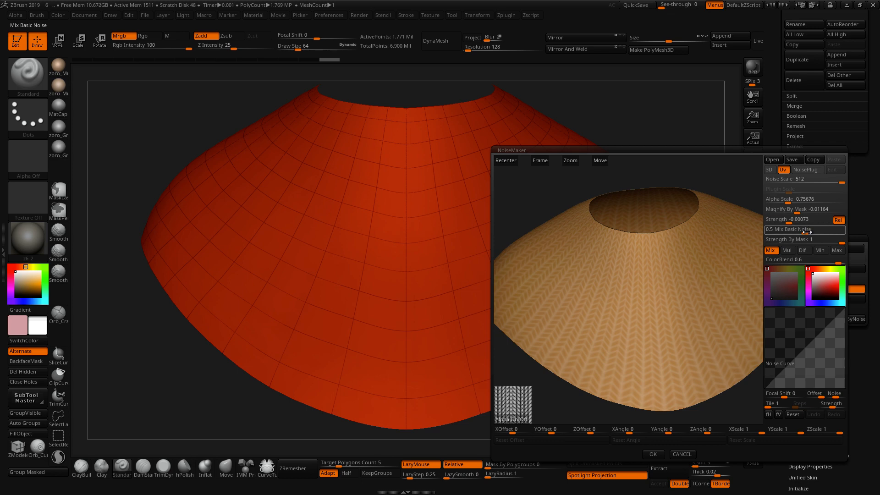
{"action": "left_click_drag", "start_coordinate": [788, 200], "coordinate": [792, 201]}
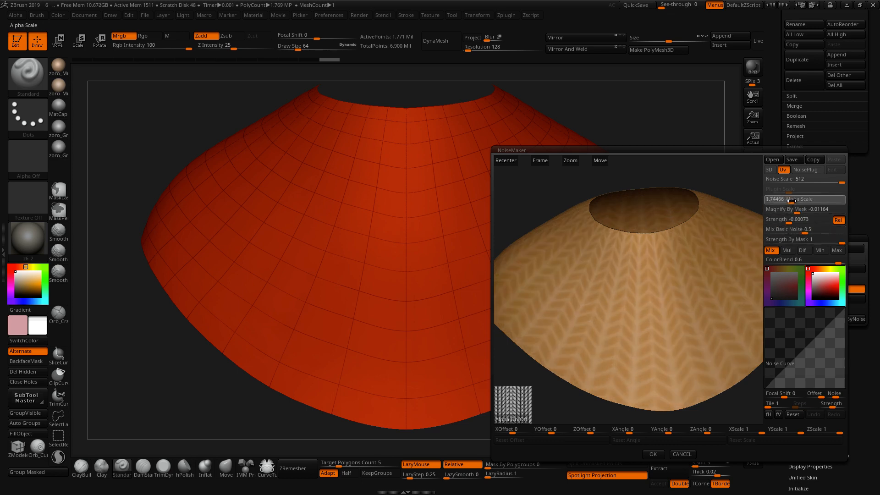
{"action": "left_click", "coordinate": [790, 200]}
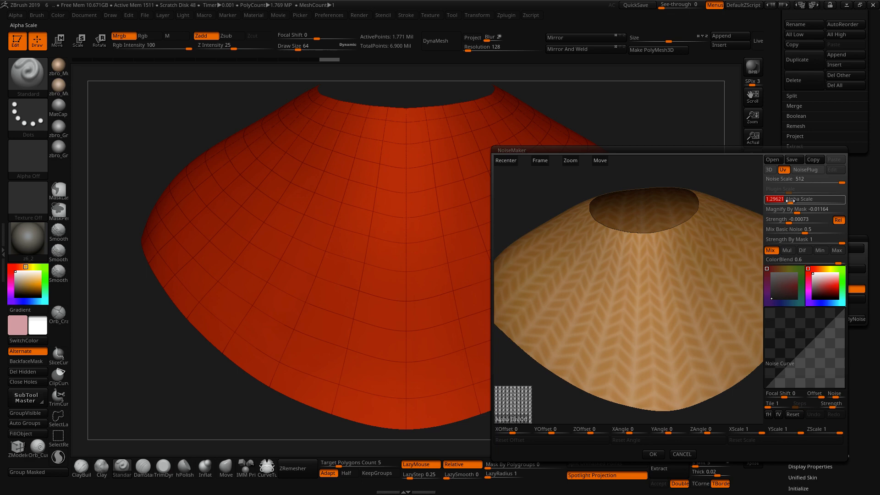
{"action": "type", "text": "0.8"}
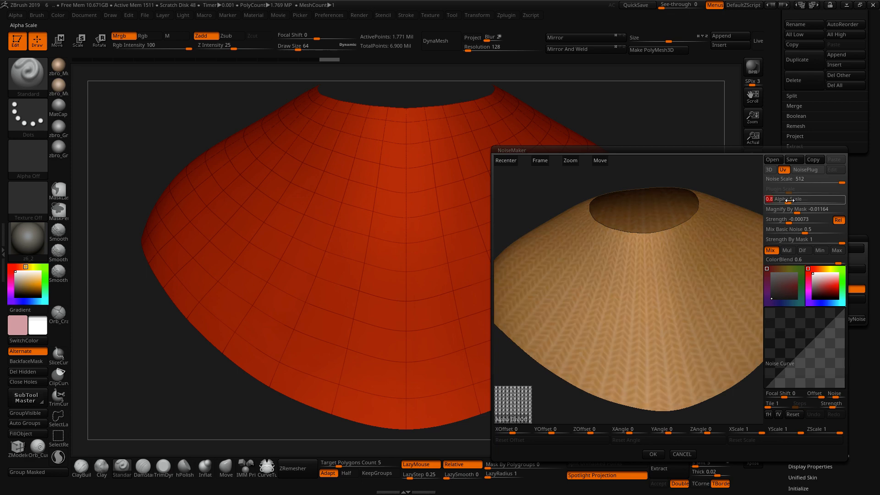
Set Mix Basic Noise to 0 so only the weave pattern remains, and accept the surface noise.
{"action": "left_click", "coordinate": [807, 232]}
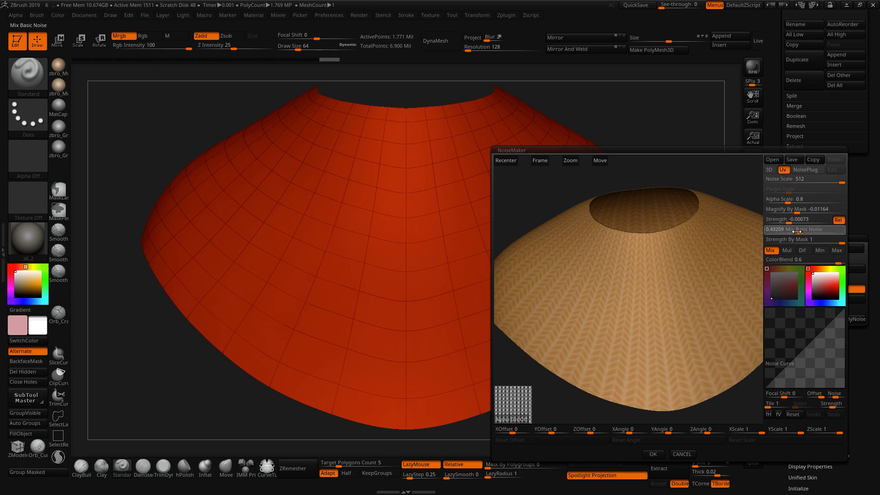
{"action": "left_click_drag", "start_coordinate": [764, 228], "coordinate": [759, 229]}
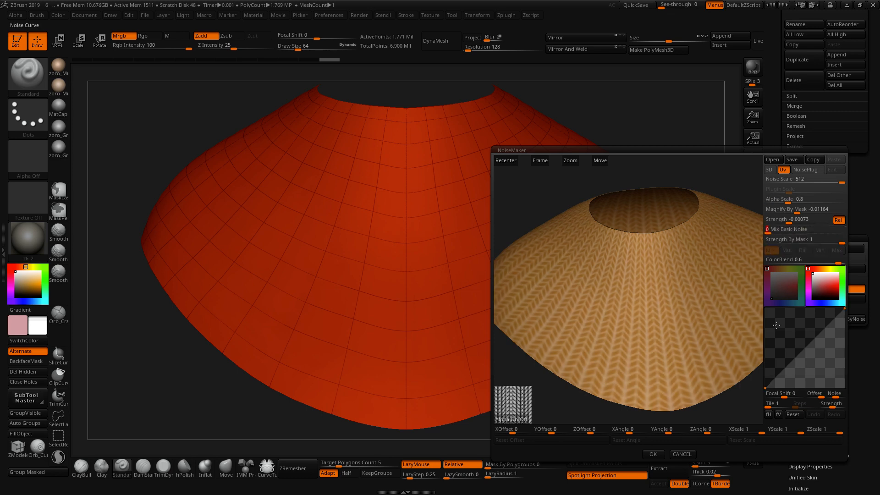
{"action": "left_click", "coordinate": [653, 454]}
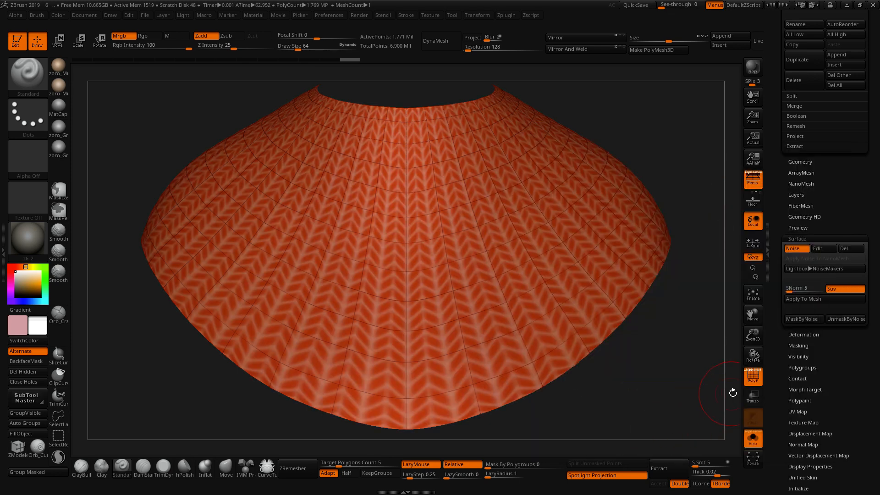
Hide the polyframe, mask the sweater by its surface noise, and invert the mask to leave the stitches unmasked.
{"action": "left_click", "coordinate": [749, 380]}
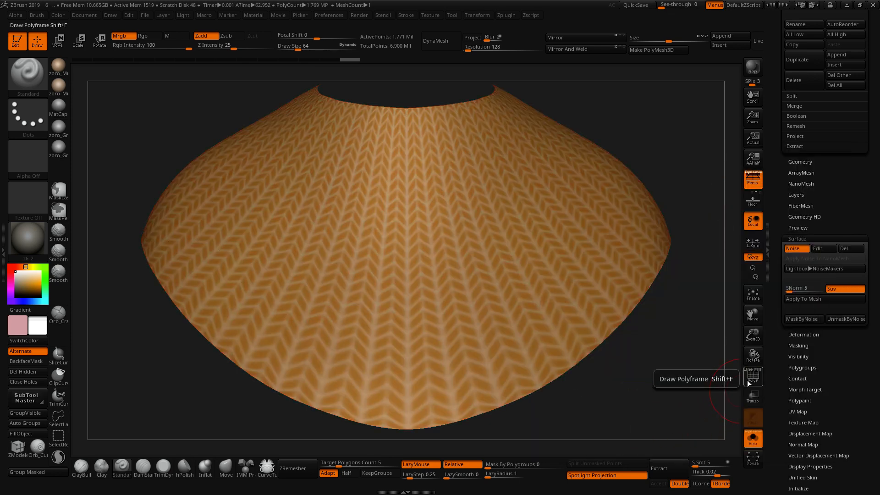
{"action": "left_click", "coordinate": [802, 319]}
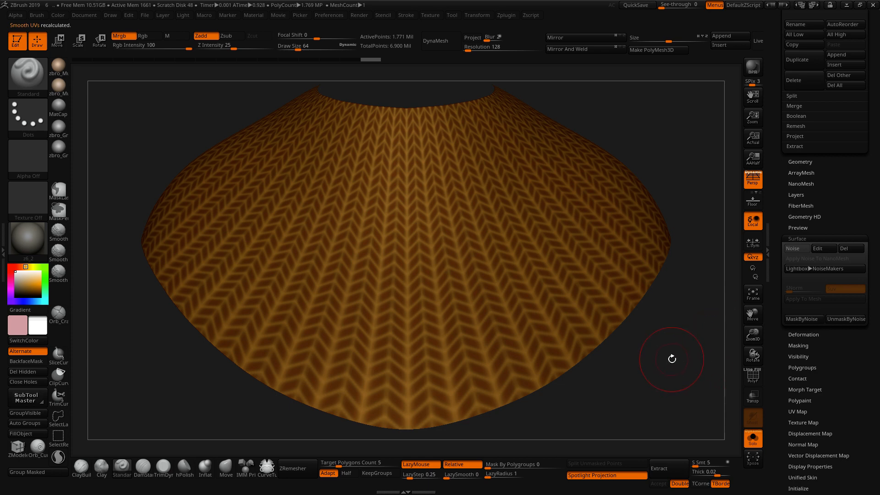
{"action": "left_click_drag", "start_coordinate": [669, 359], "coordinate": [698, 367], "text": "ctrl"}
Raise the unmasked stitches with an Inflate Balloon deformation of 1.
{"action": "left_click_drag", "start_coordinate": [776, 372], "coordinate": [788, 271]}
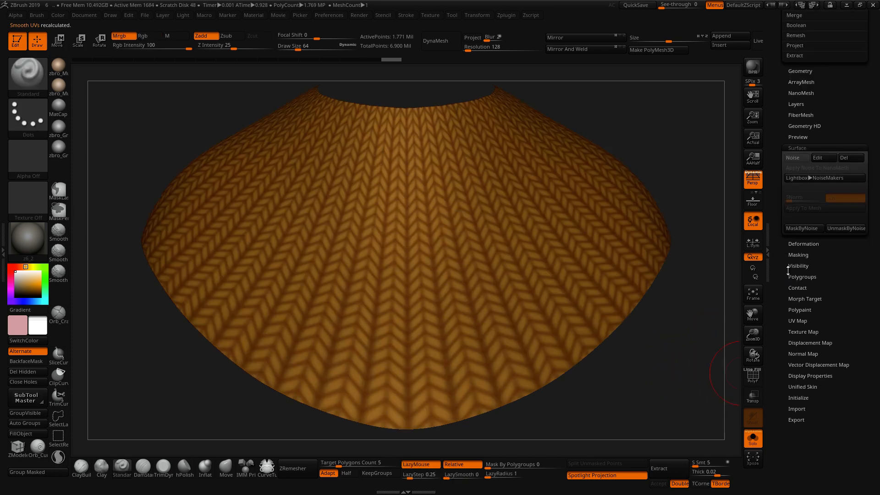
{"action": "left_click", "coordinate": [803, 147]}
{"action": "left_click", "coordinate": [802, 159]}
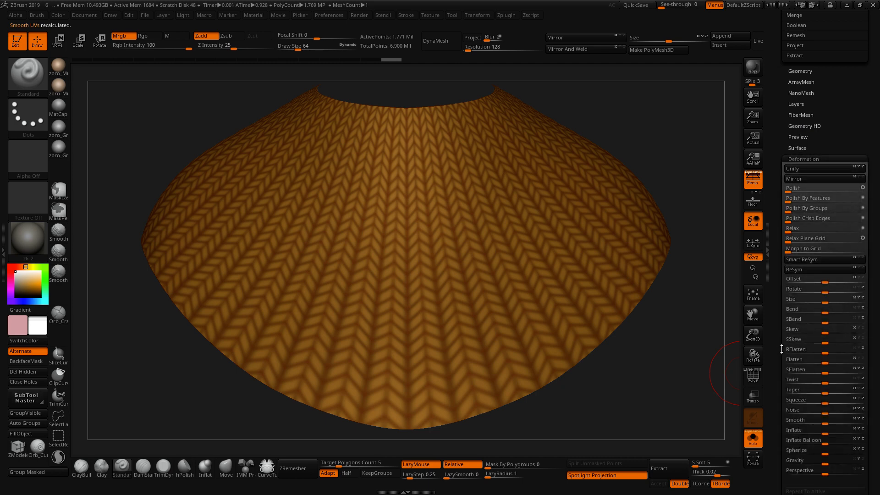
{"action": "left_click_drag", "start_coordinate": [781, 350], "coordinate": [782, 226]}
{"action": "left_click", "coordinate": [807, 260]}
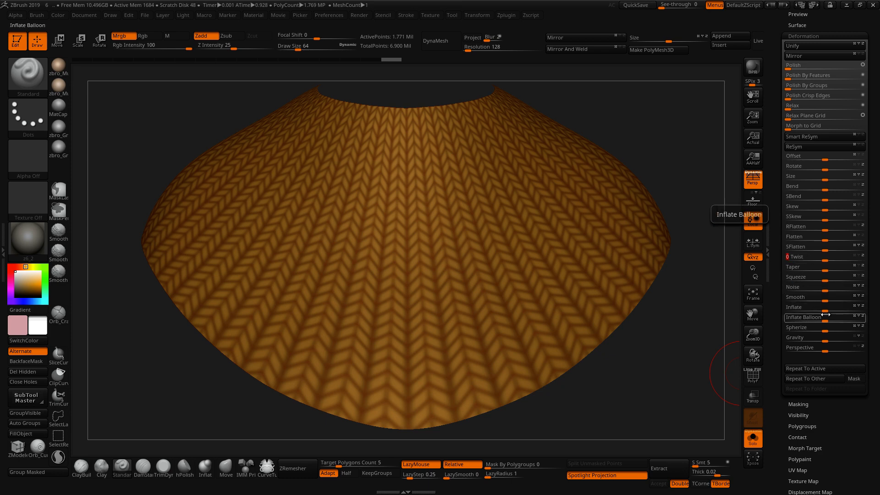
{"action": "type", "text": "1"}
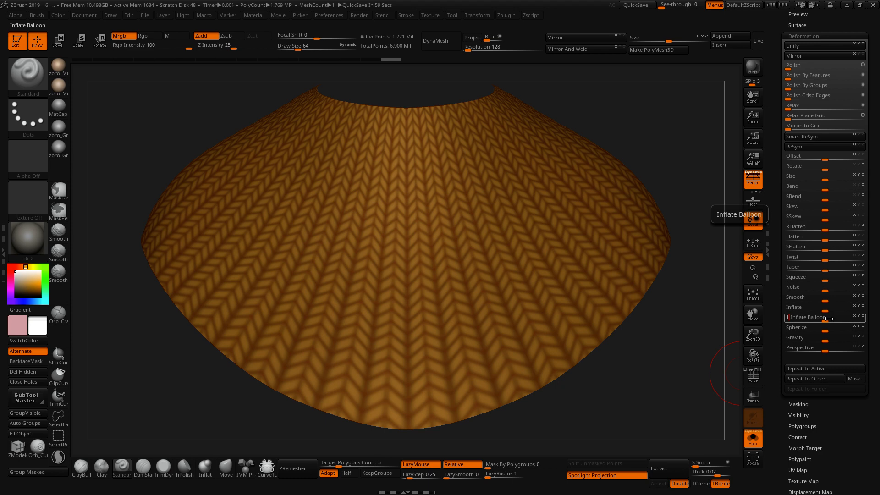
{"action": "key", "text": "Return"}
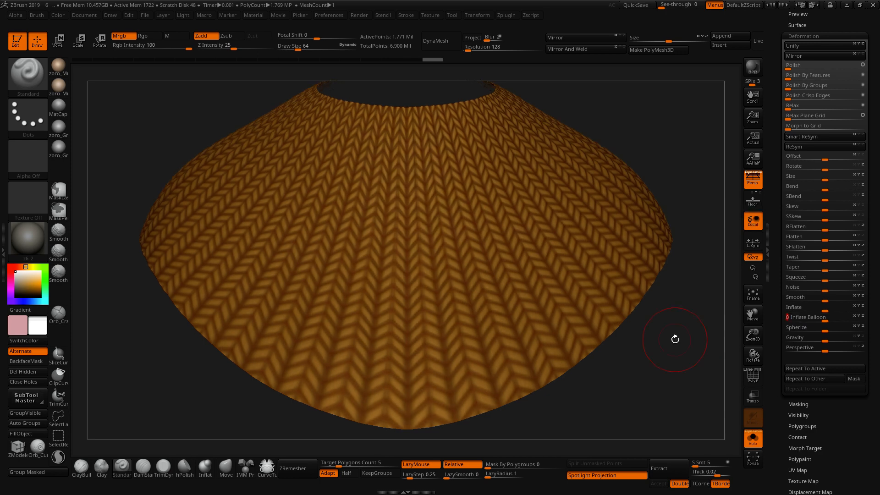
Invert the mask to expose the grooves between the stitches and pick a dark brown as the paint colour.
{"action": "left_click_drag", "start_coordinate": [677, 349], "coordinate": [687, 367], "text": "ctrl"}
{"action": "key", "text": "ctrl+z"}
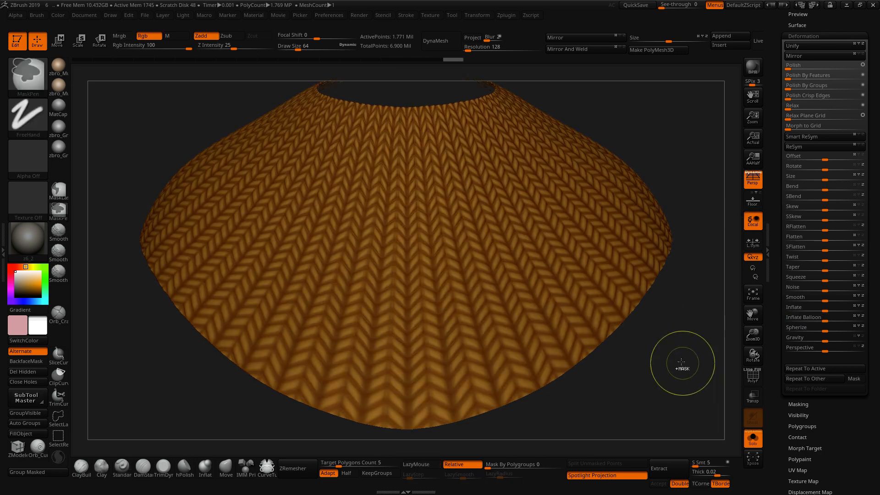
{"action": "left_click", "coordinate": [674, 353], "text": "ctrl"}
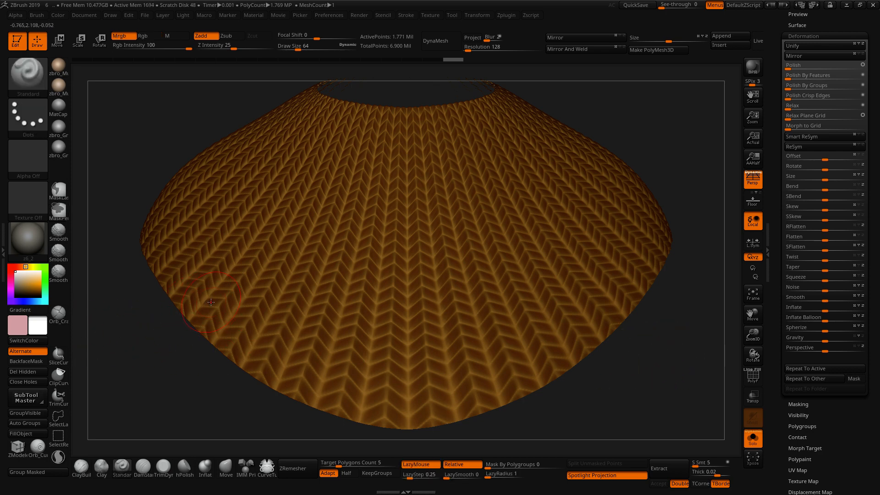
{"action": "key", "text": "c"}
{"action": "left_click", "coordinate": [159, 356], "text": "ctrl"}
{"action": "left_click", "coordinate": [116, 367], "text": "ctrl"}
Try filling the exposed grooves with the dark brown, reducing Rgb Intensity to 48 for a softer fill.
{"action": "left_click", "coordinate": [20, 432]}
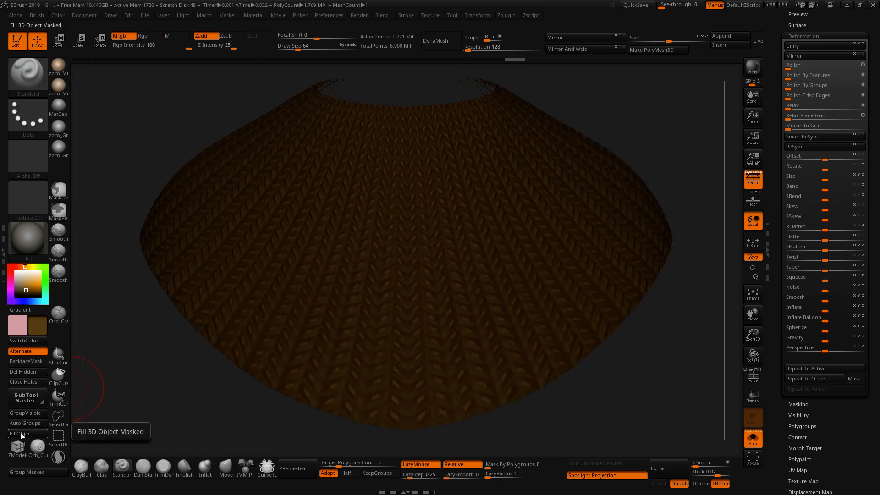
{"action": "left_click", "coordinate": [185, 69], "text": "ctrl"}
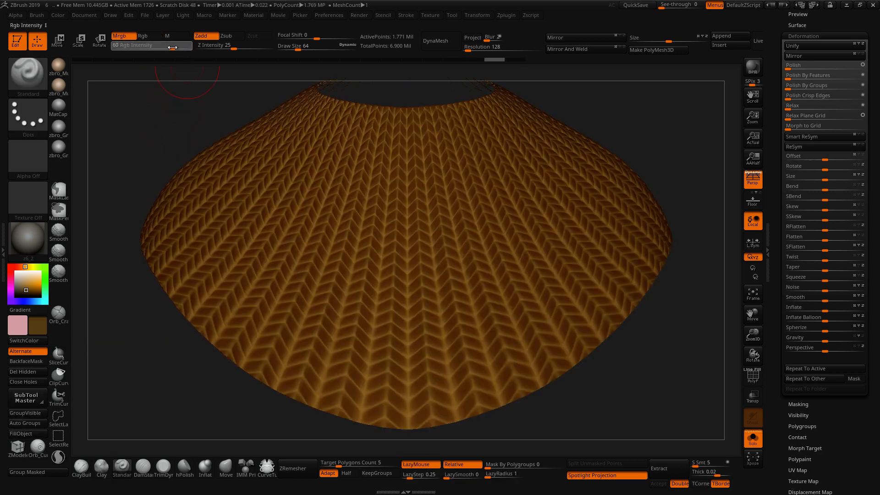
{"action": "left_click", "coordinate": [22, 436]}
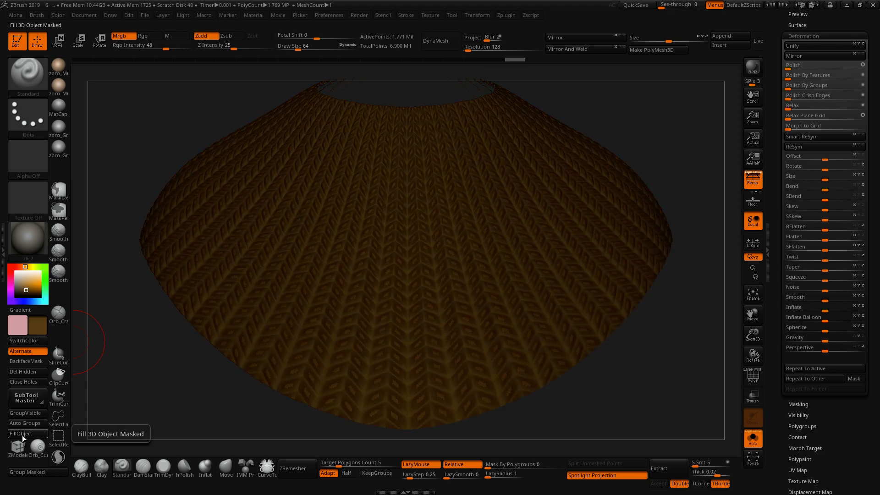
{"action": "left_click", "coordinate": [181, 406], "text": "ctrl"}
{"action": "left_click", "coordinate": [182, 405], "text": "ctrl"}
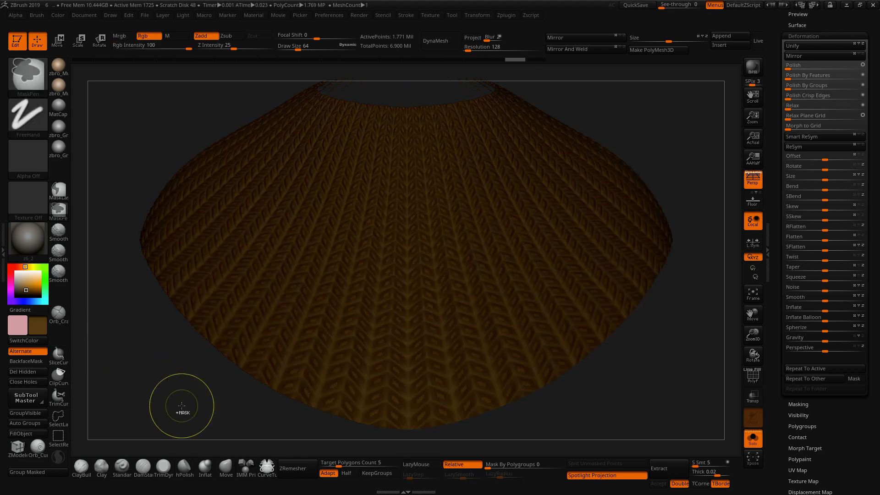
{"action": "left_click", "coordinate": [182, 405], "text": "ctrl"}
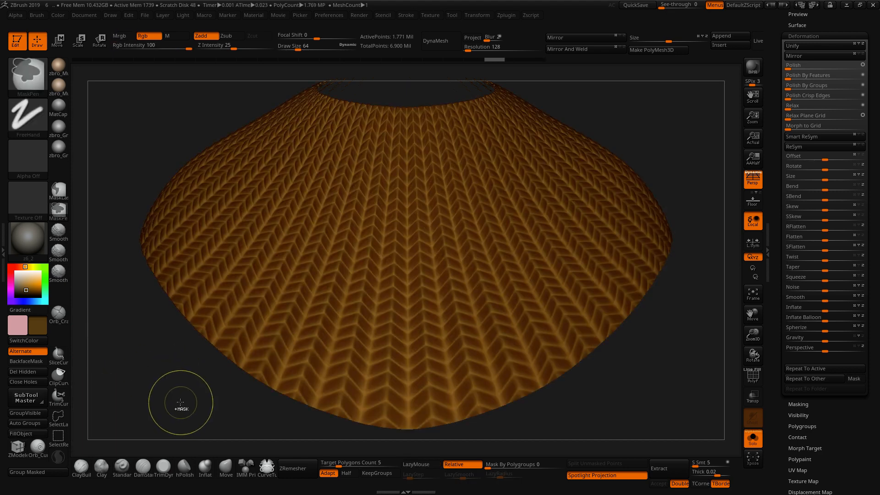
Compare the sweater with and without the brown groove fill by stepping through the history and inverting the mask.
{"action": "key", "text": "ctrl+z"}
{"action": "key", "text": "ctrl+z"}
{"action": "key", "text": "ctrl+shift+z"}
{"action": "key", "text": "ctrl+shift+z"}
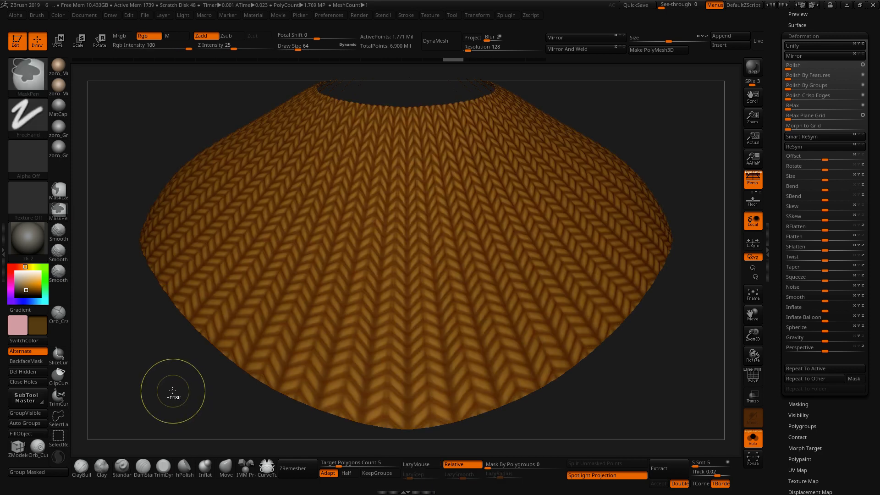
{"action": "left_click", "coordinate": [170, 377], "text": "ctrl"}
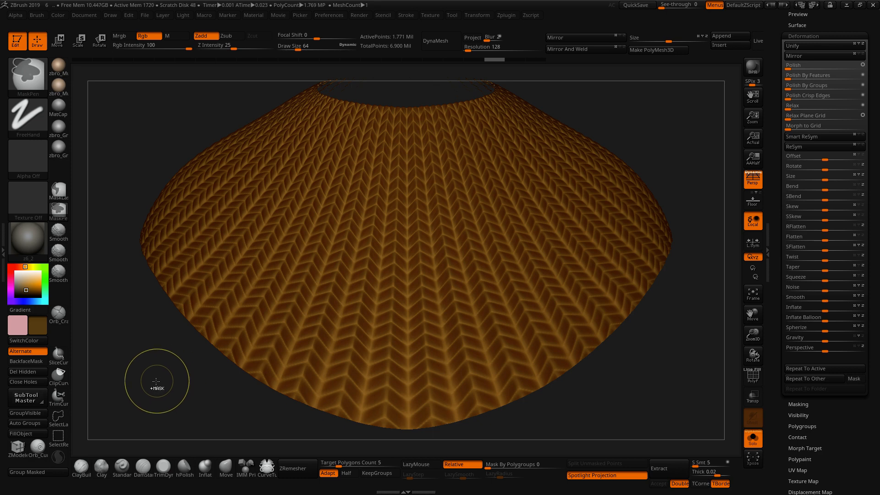
{"action": "key", "text": "ctrl+shift+z"}
{"action": "left_click", "coordinate": [178, 394], "text": "ctrl"}
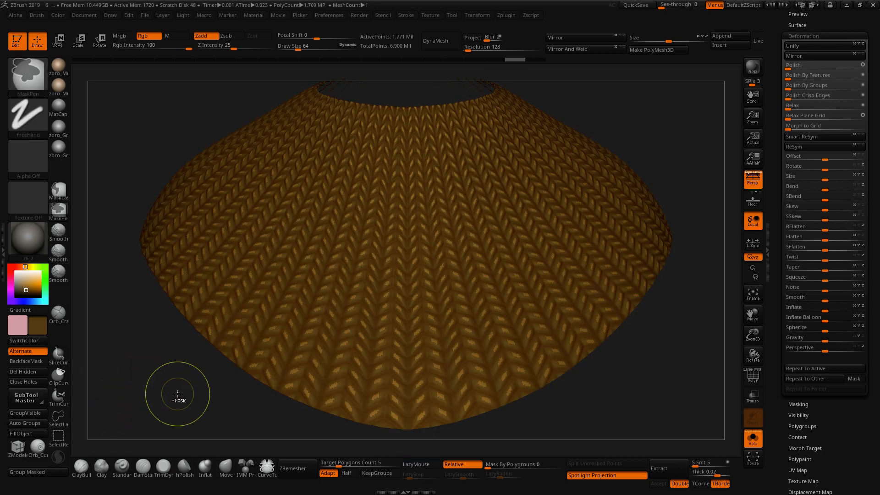
{"action": "right_click_drag", "start_coordinate": [306, 269], "coordinate": [366, 281], "text": "ctrl"}
{"action": "mouse_move", "coordinate": [446, 296]}
{"action": "right_mouse_down"}
{"action": "mouse_move", "coordinate": [369, 271]}
{"action": "mouse_move", "coordinate": [242, 152]}
{"action": "right_mouse_up"}
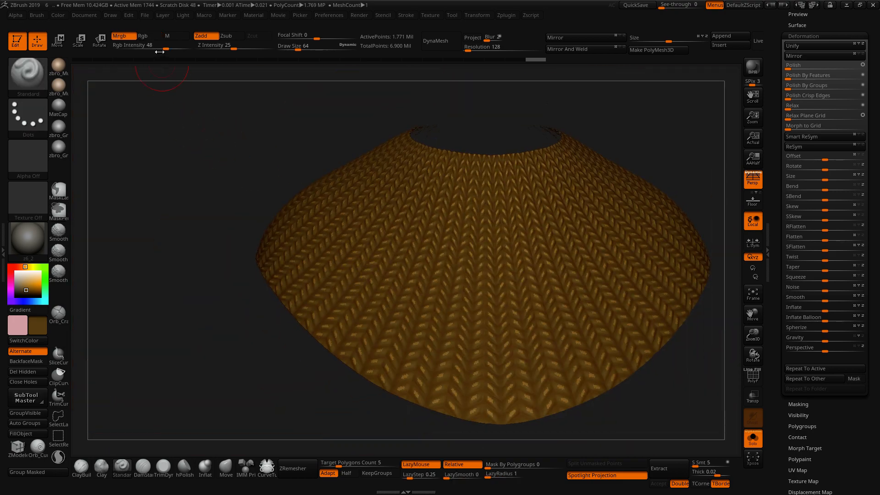
Undo the groove fill, switch from Mrgb to Rgb, and refill the grooves with colour only.
{"action": "key", "text": "ctrl+z"}
{"action": "left_click", "coordinate": [147, 37]}
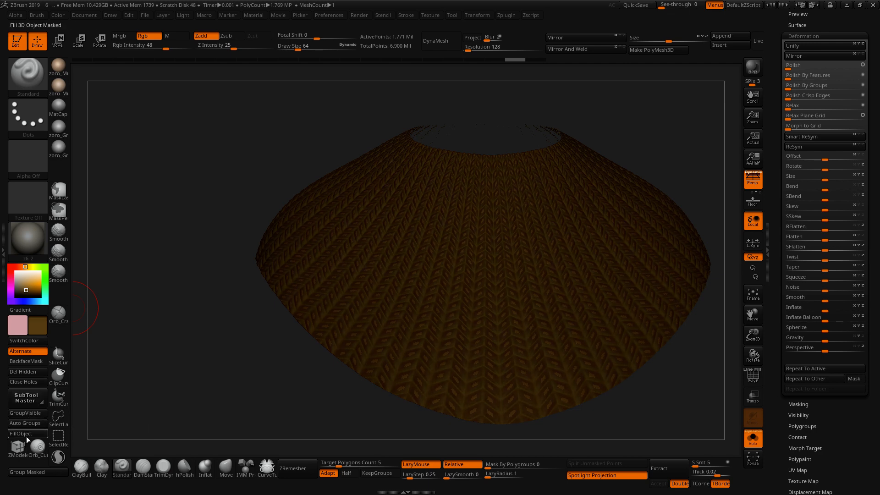
{"action": "left_click", "coordinate": [192, 374], "text": "ctrl"}
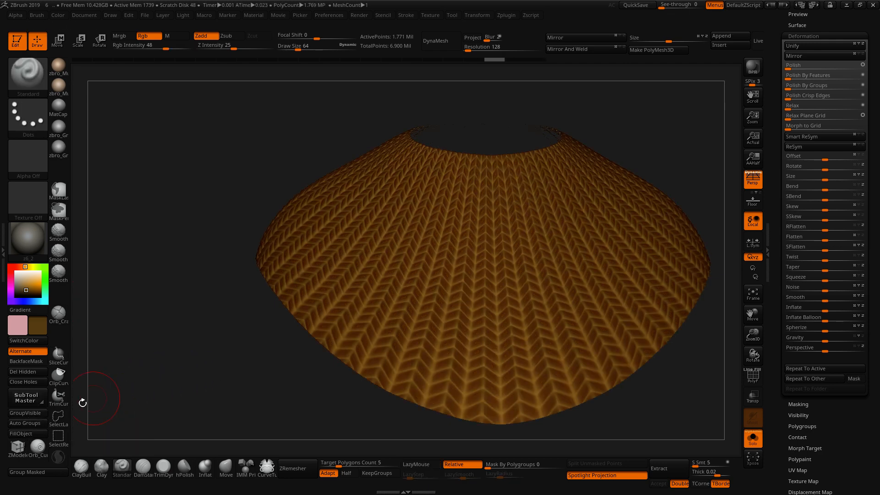
{"action": "left_click", "coordinate": [229, 373], "text": "ctrl"}
{"action": "left_click", "coordinate": [228, 373], "text": "ctrl"}
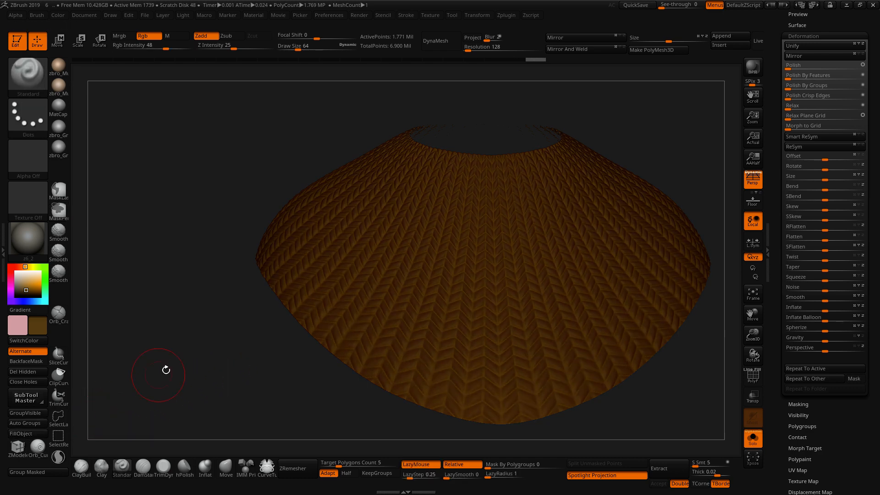
{"action": "key", "text": "ctrl+z"}
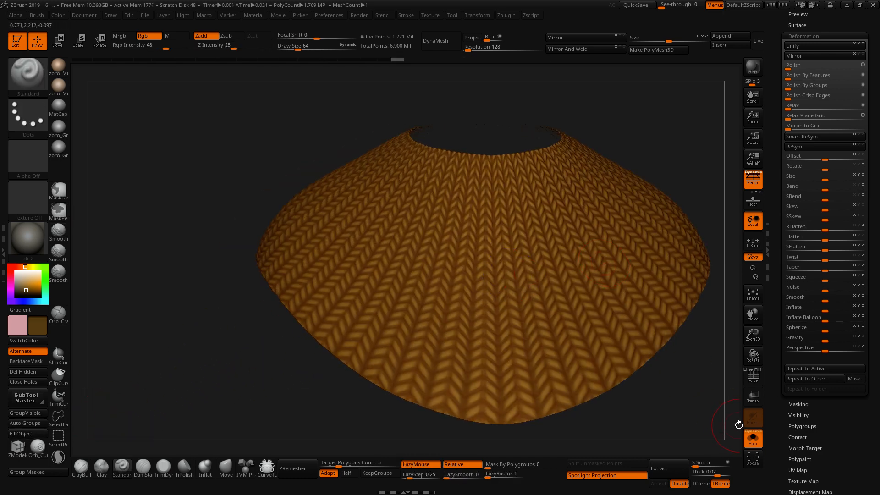
Leave Solo mode to show the whole bust and clear the mask from the sweater.
{"action": "left_click", "coordinate": [753, 437]}
{"action": "left_click_drag", "start_coordinate": [691, 375], "coordinate": [692, 285], "text": "alt"}
{"action": "right_click_drag", "start_coordinate": [692, 285], "coordinate": [644, 350], "text": "alt"}
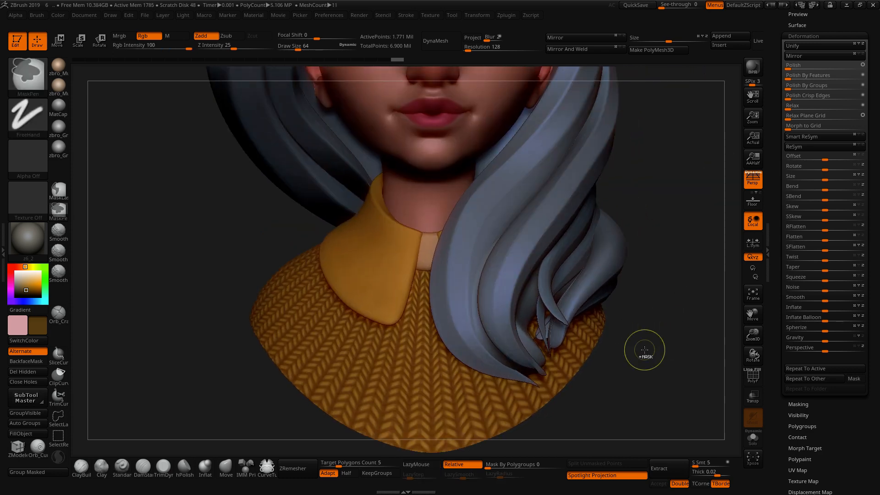
{"action": "left_click", "coordinate": [646, 349], "text": "ctrl"}
{"action": "left_click_drag", "start_coordinate": [647, 349], "coordinate": [667, 360], "text": "ctrl"}
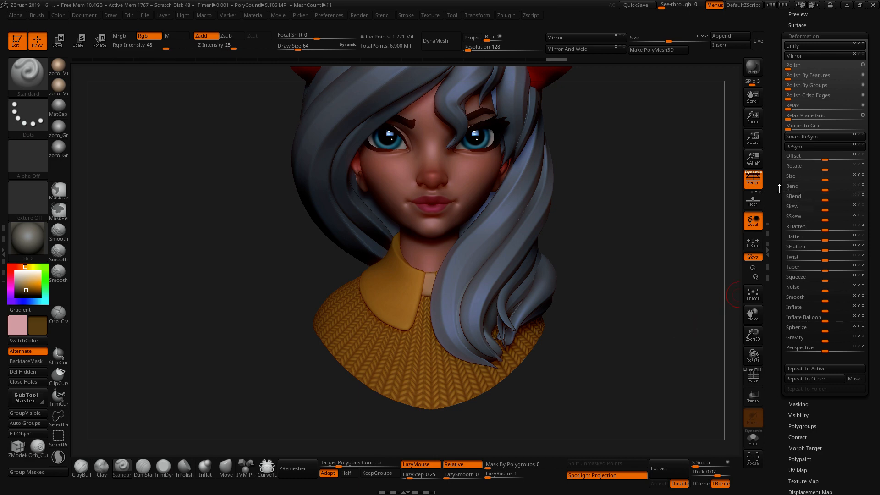
Reselect the sweater subtool 12 and inspect the knitted sweater on the full bust from different angles.
{"action": "left_click_drag", "start_coordinate": [779, 188], "coordinate": [767, 310]}
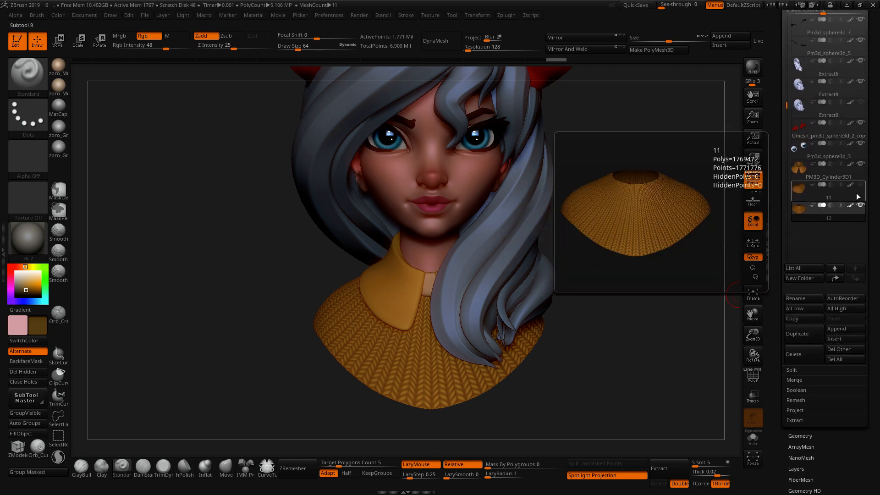
{"action": "left_click", "coordinate": [798, 198]}
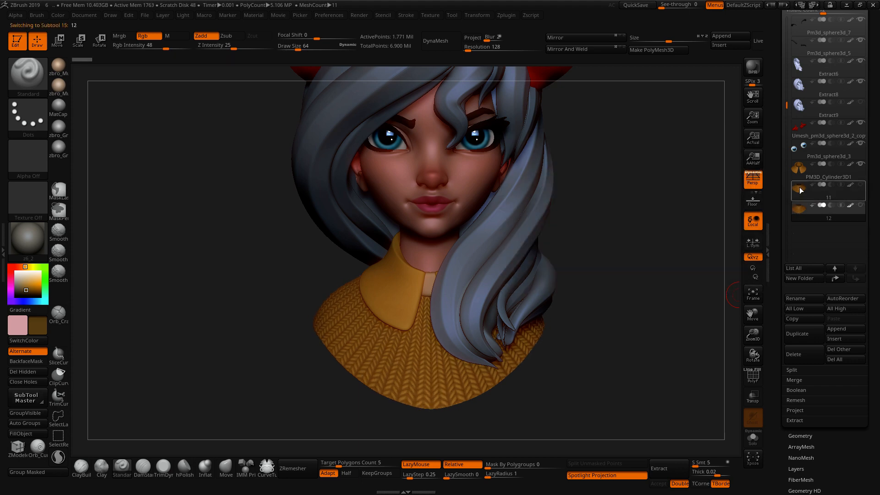
{"action": "left_click", "coordinate": [801, 211]}
{"action": "left_click_drag", "start_coordinate": [642, 252], "coordinate": [647, 248]}
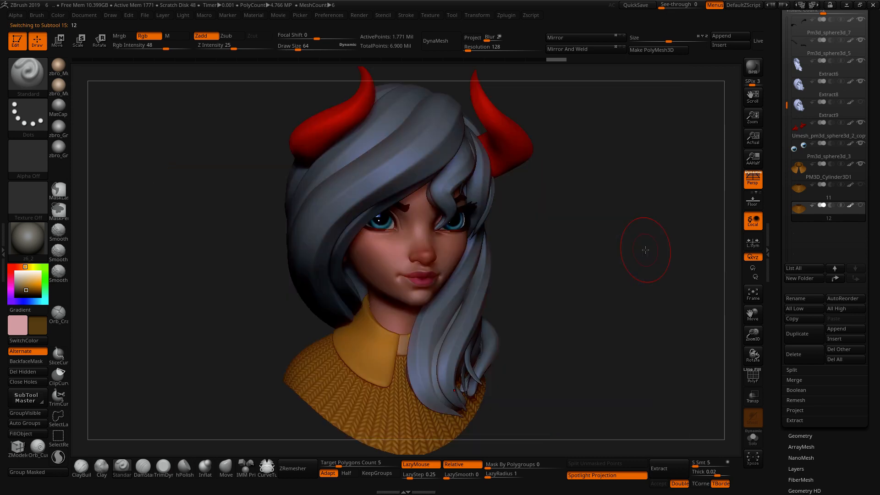
{"action": "left_click_drag", "start_coordinate": [669, 260], "coordinate": [644, 247]}
{"action": "left_click", "coordinate": [645, 247]}
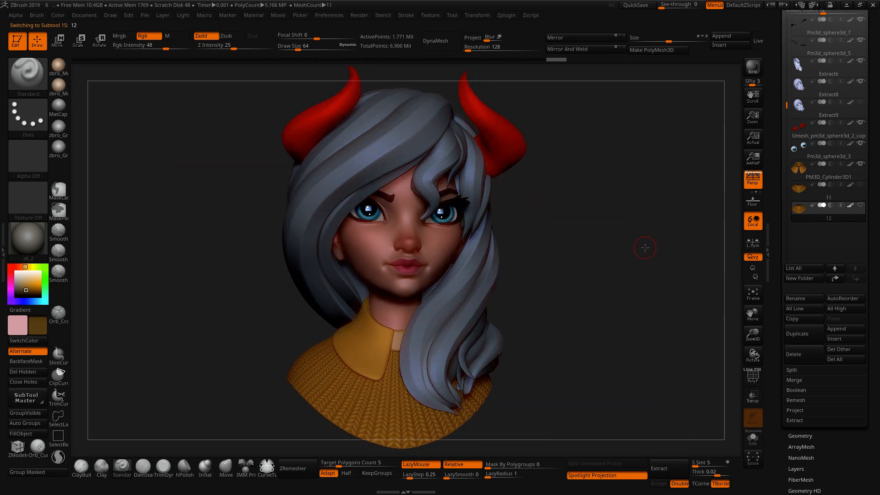